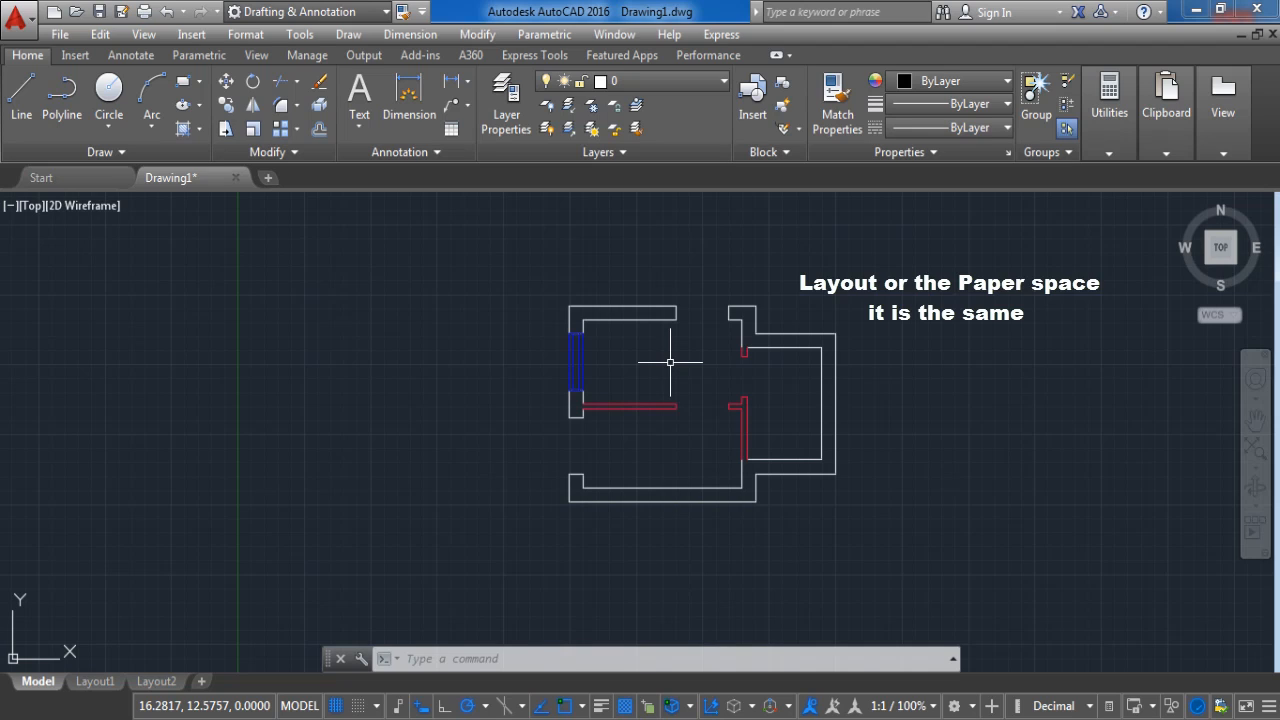
{"action": "left_click", "coordinate": [508, 256]}
{"action": "left_click", "coordinate": [1044, 618]}
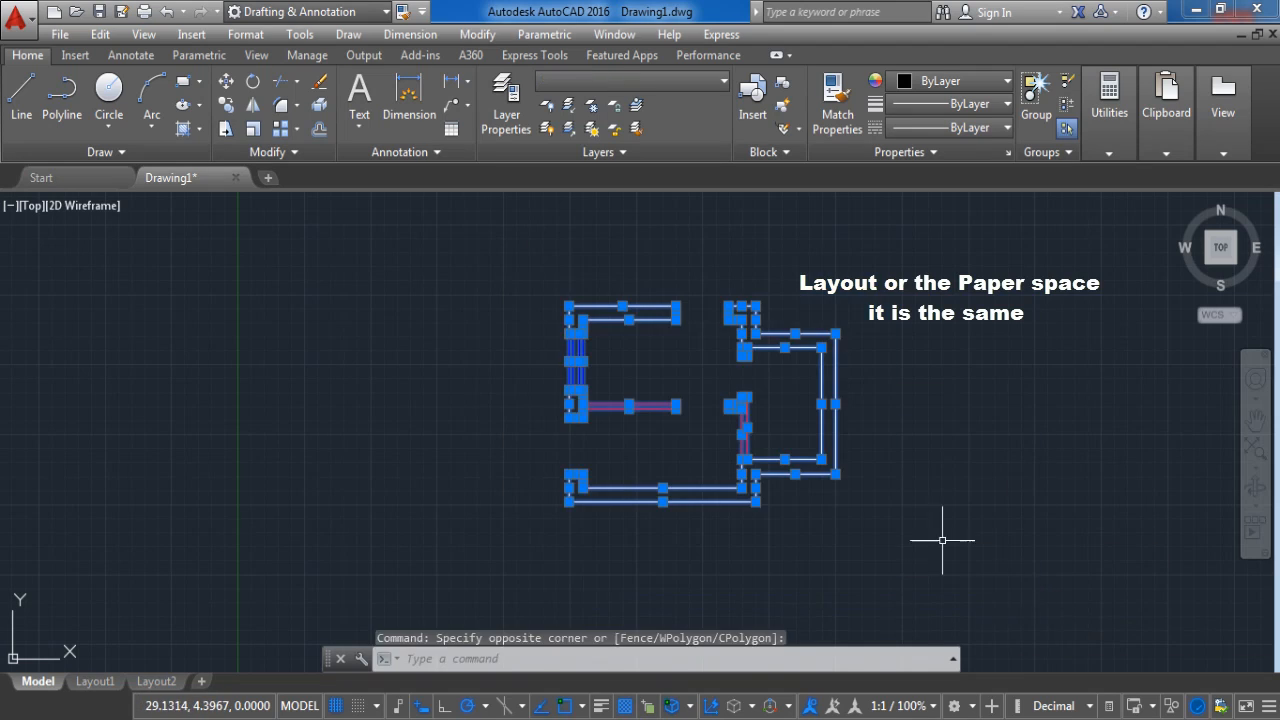
{"action": "right_click", "coordinate": [908, 518]}
{"action": "left_click", "coordinate": [853, 368]}
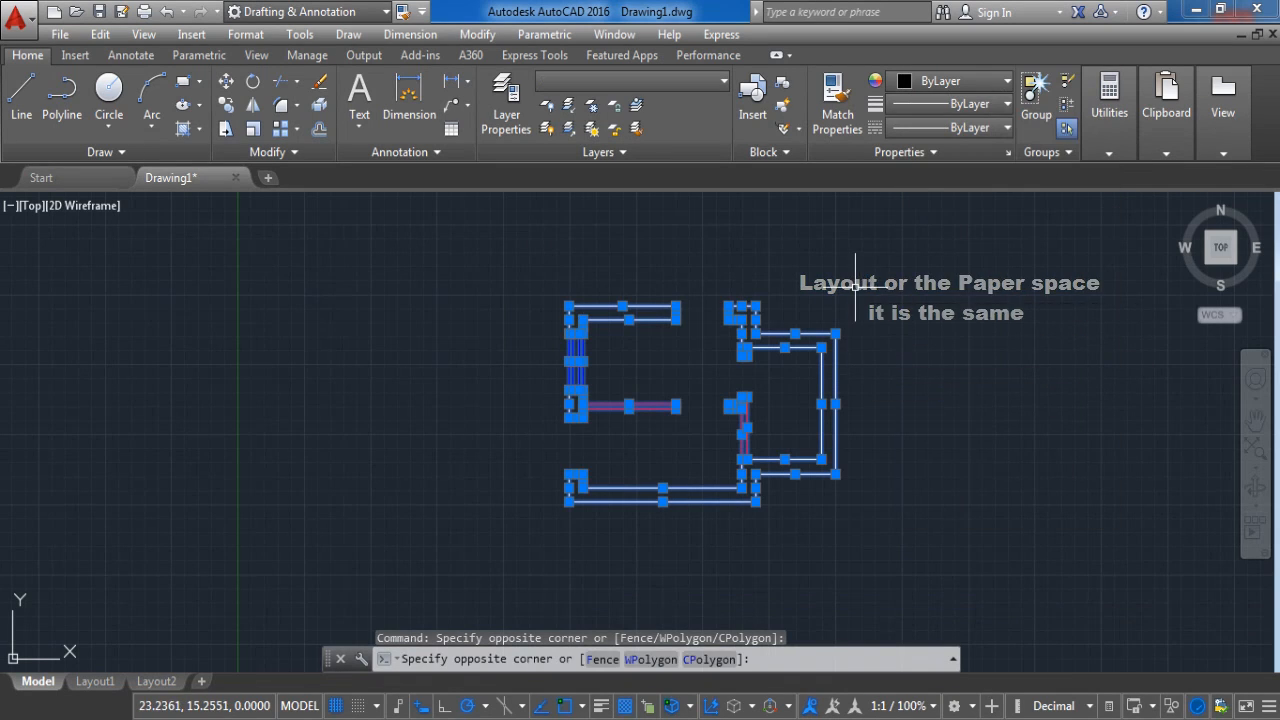
{"action": "key", "text": "Escape"}
{"action": "key", "text": "Escape"}
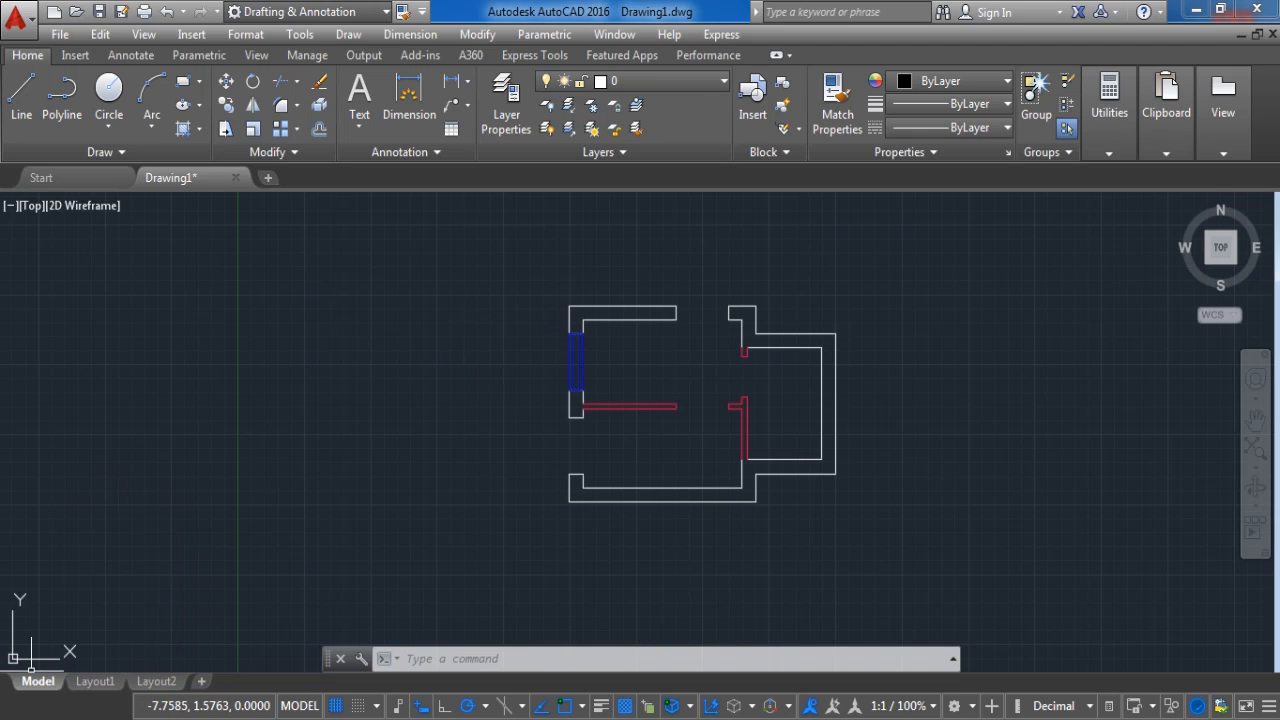
Examine the layout element settings among the display options of the Options dialog
{"action": "mouse_move", "coordinate": [95, 681]}
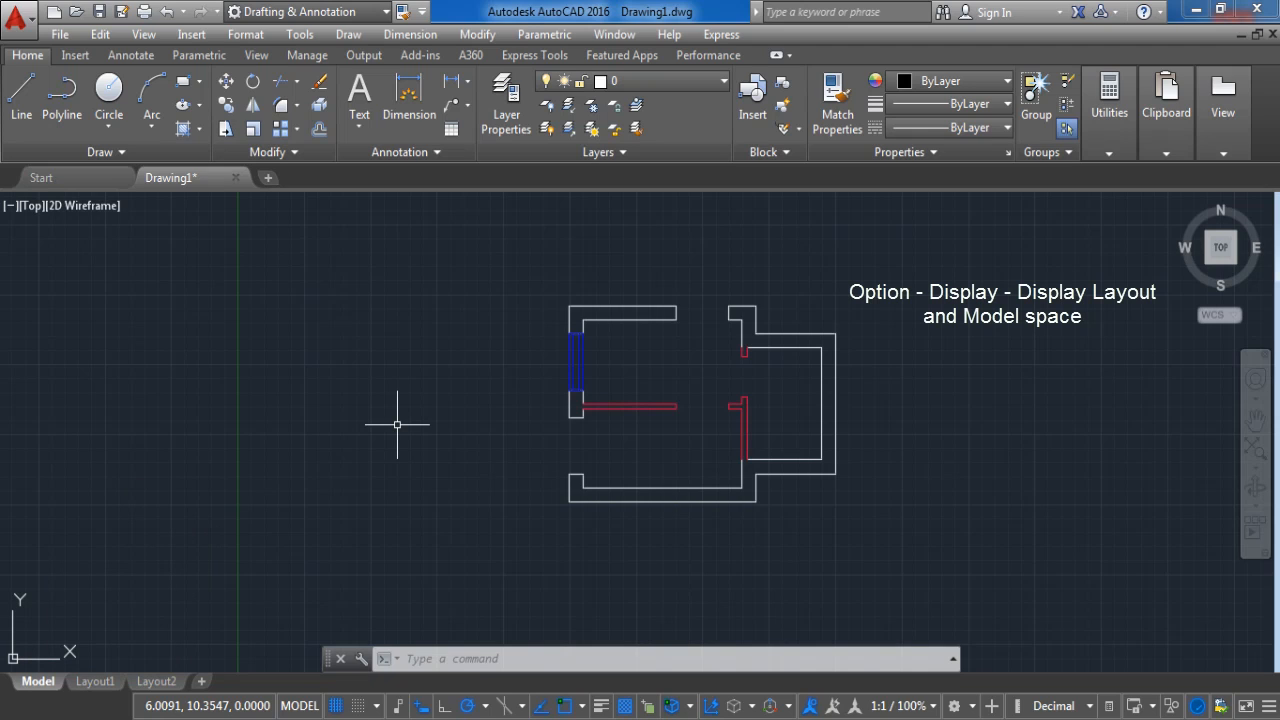
{"action": "type", "text": "op"}
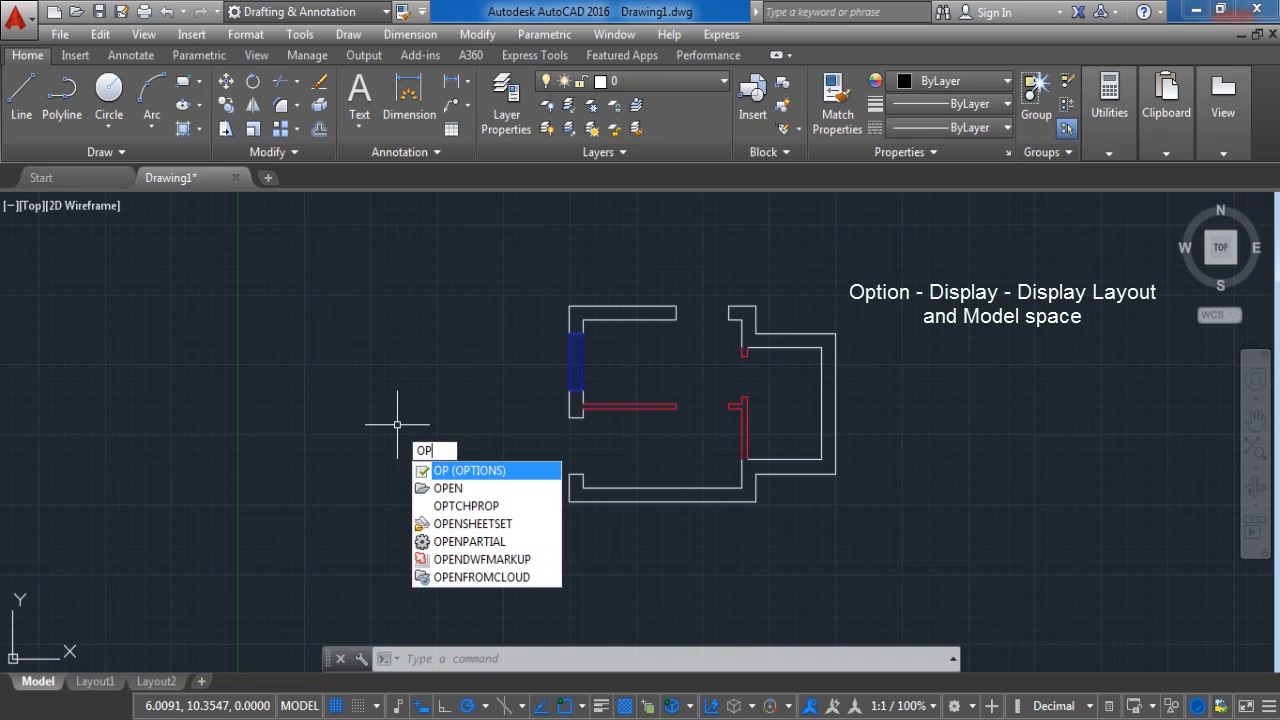
{"action": "key", "text": "Return"}
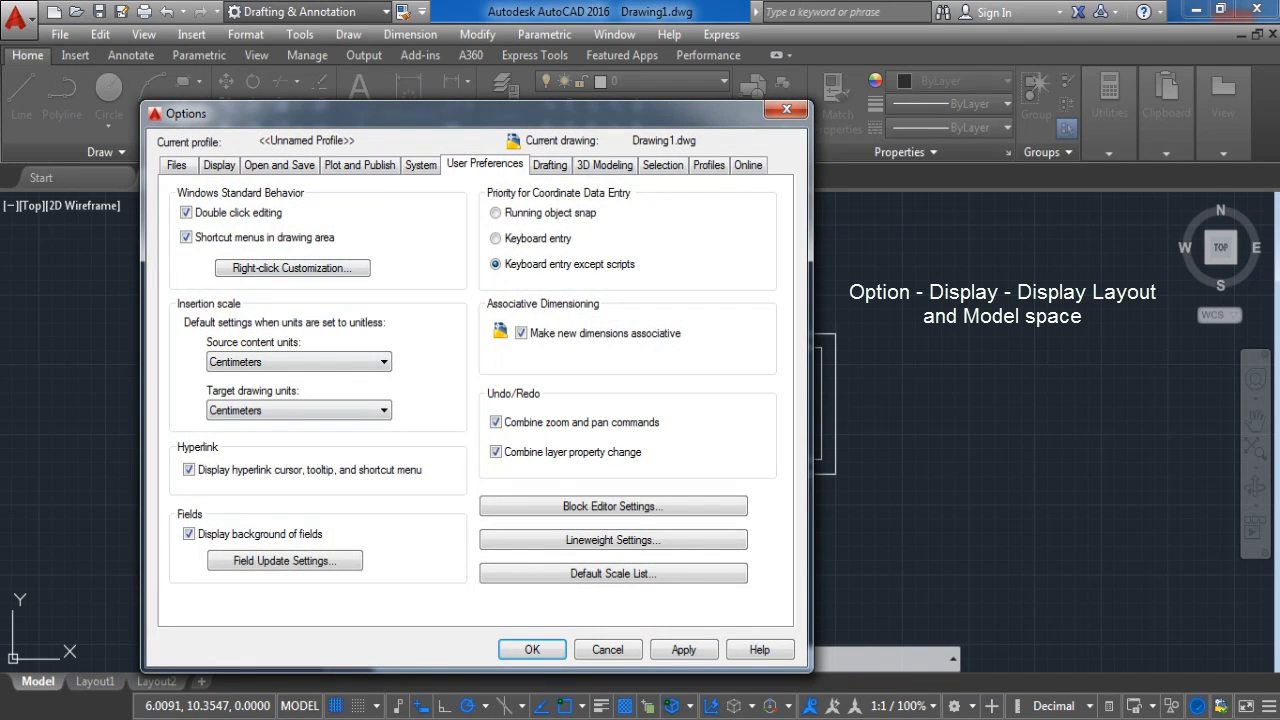
{"action": "left_click", "coordinate": [219, 165]}
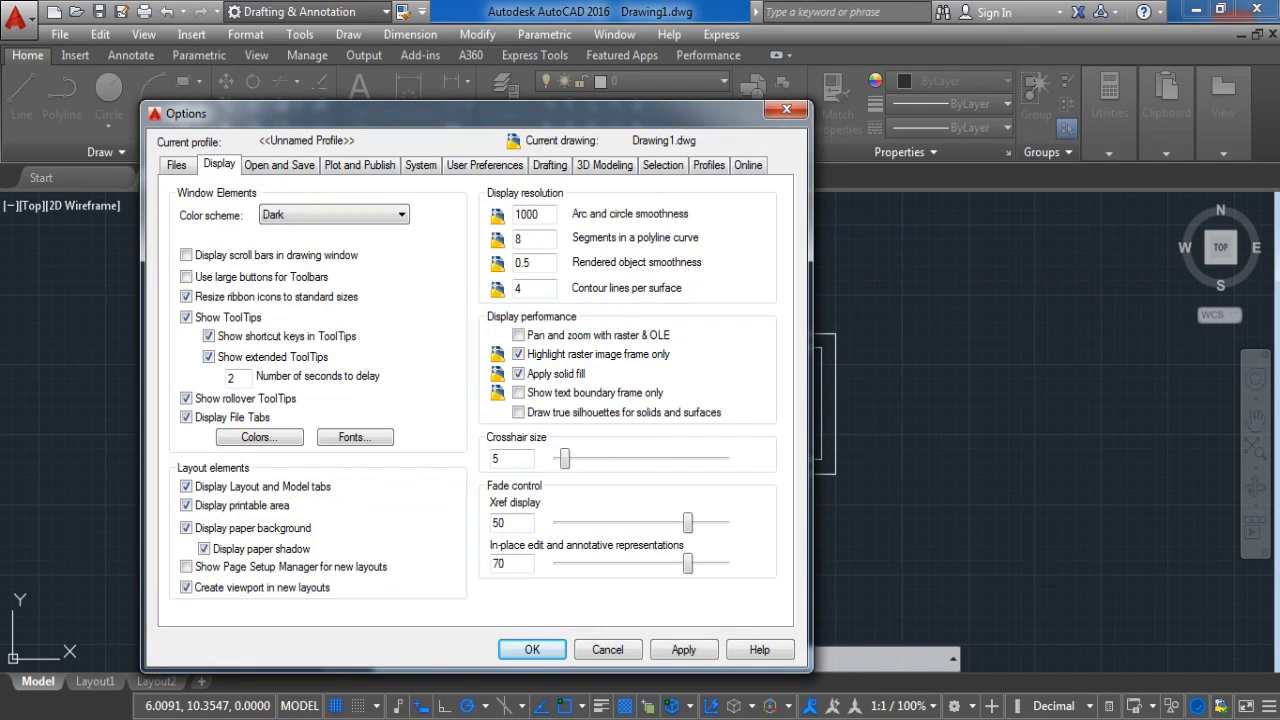
{"action": "left_click", "coordinate": [532, 649]}
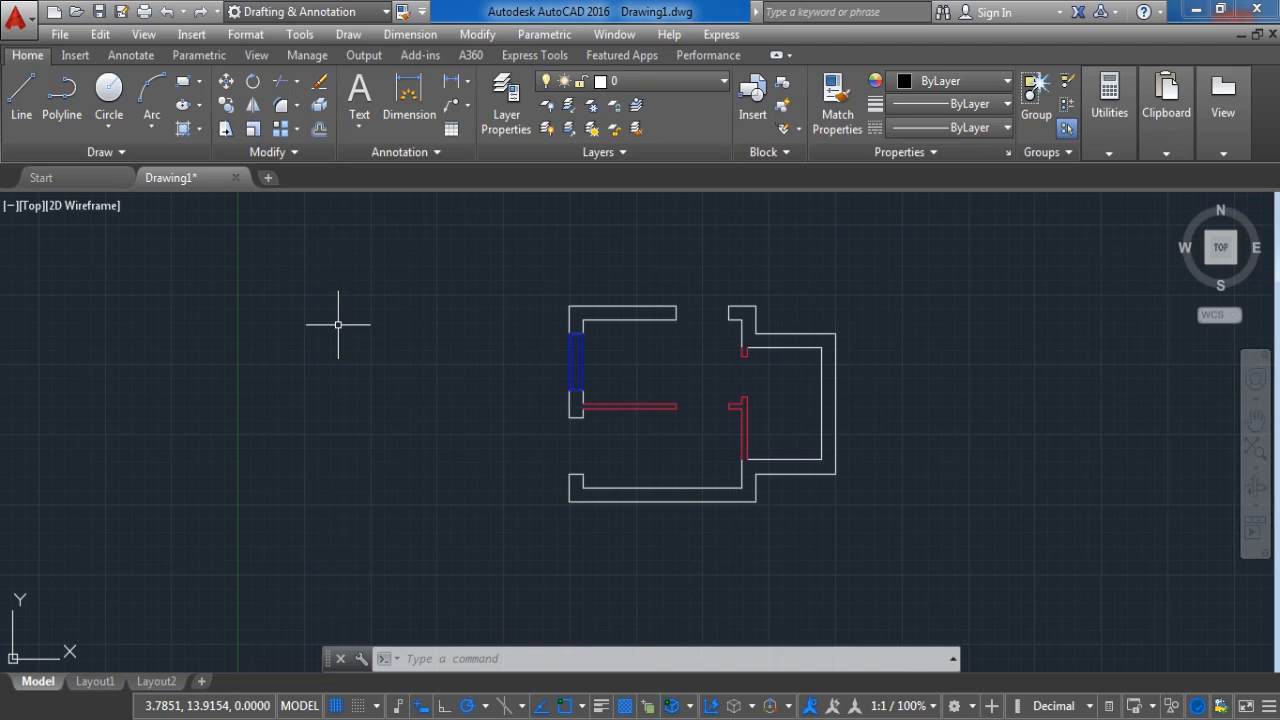
Add a new layout to the drawing after Layout2
{"action": "right_click", "coordinate": [256, 679]}
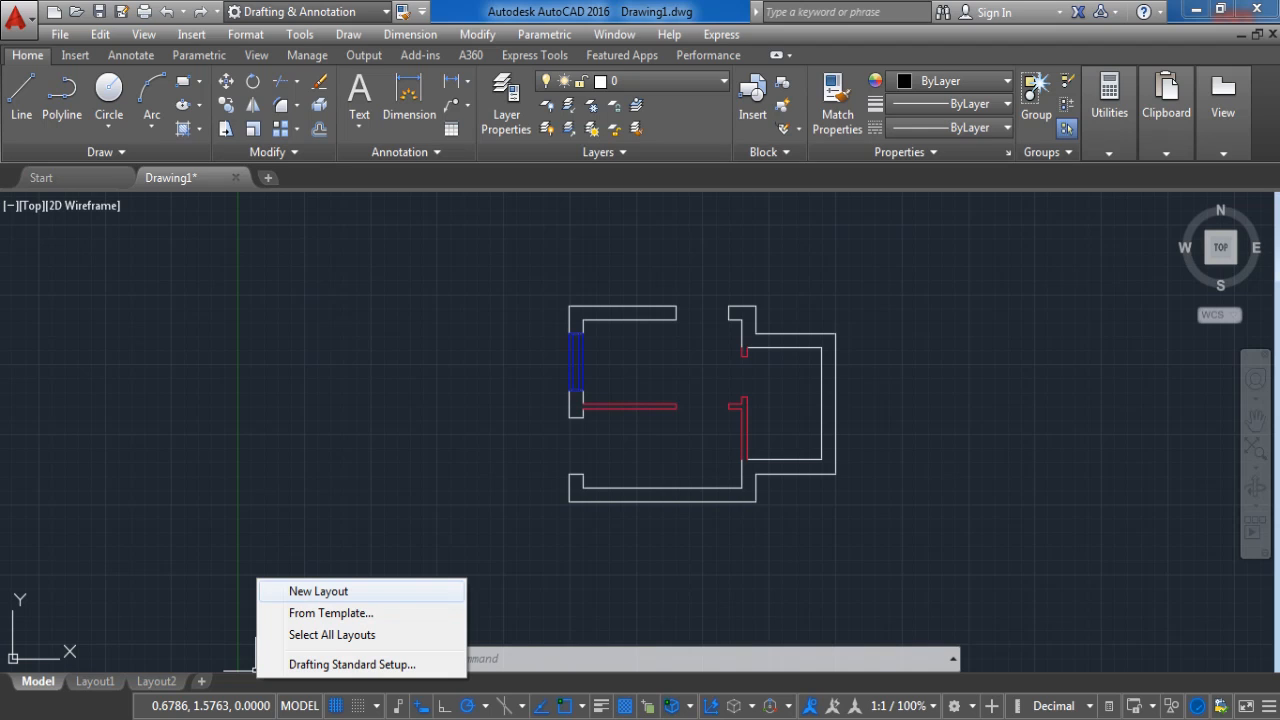
{"action": "left_click", "coordinate": [316, 591]}
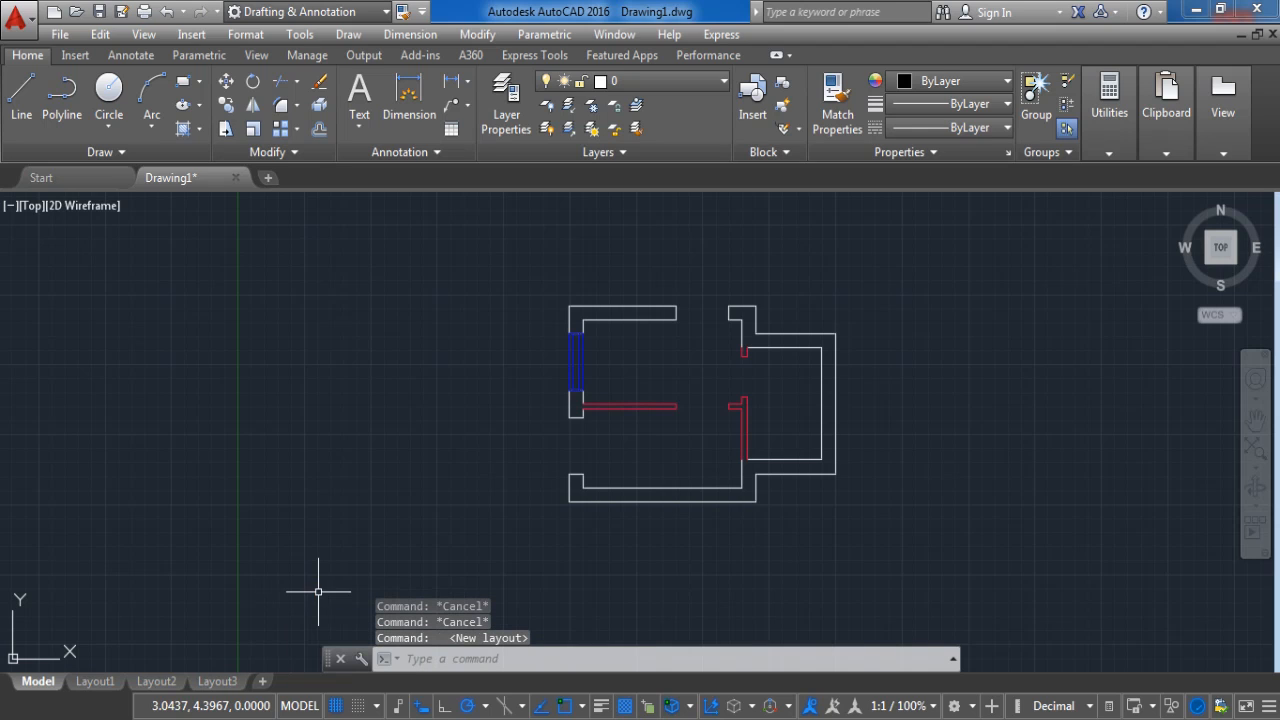
Try to rename the newly added layout as 1
{"action": "right_click", "coordinate": [218, 680]}
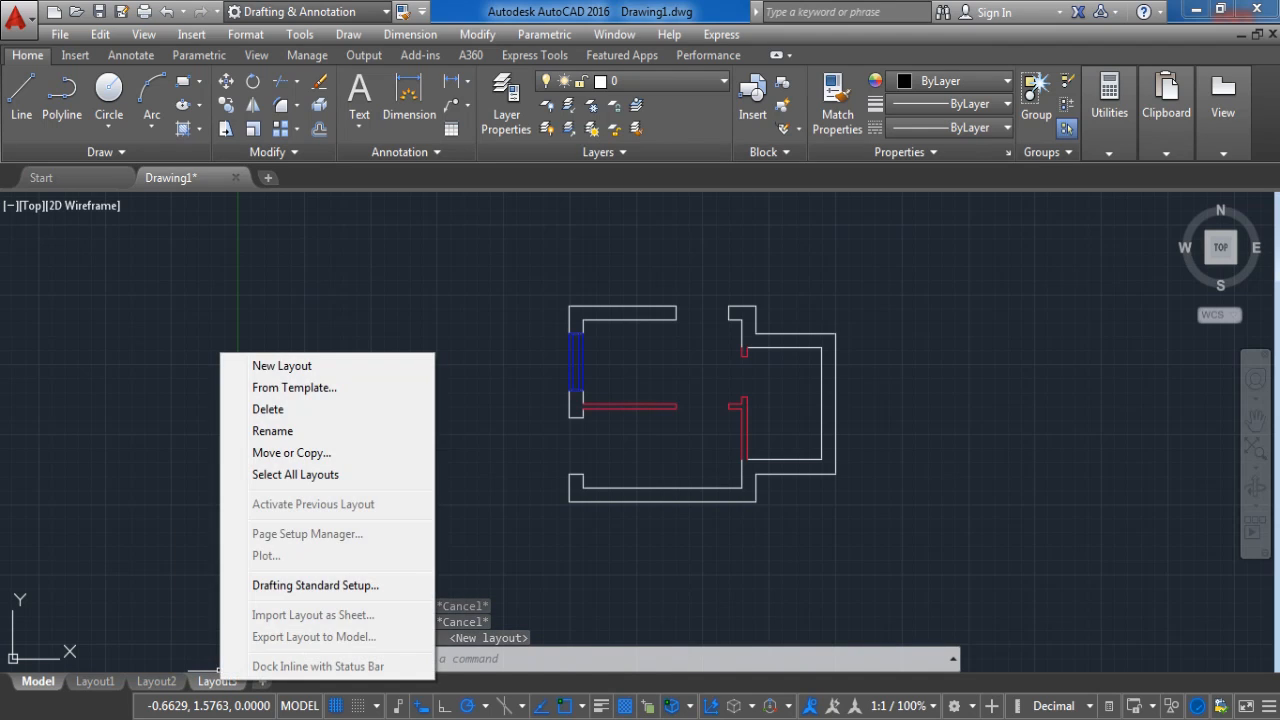
{"action": "left_click", "coordinate": [280, 431]}
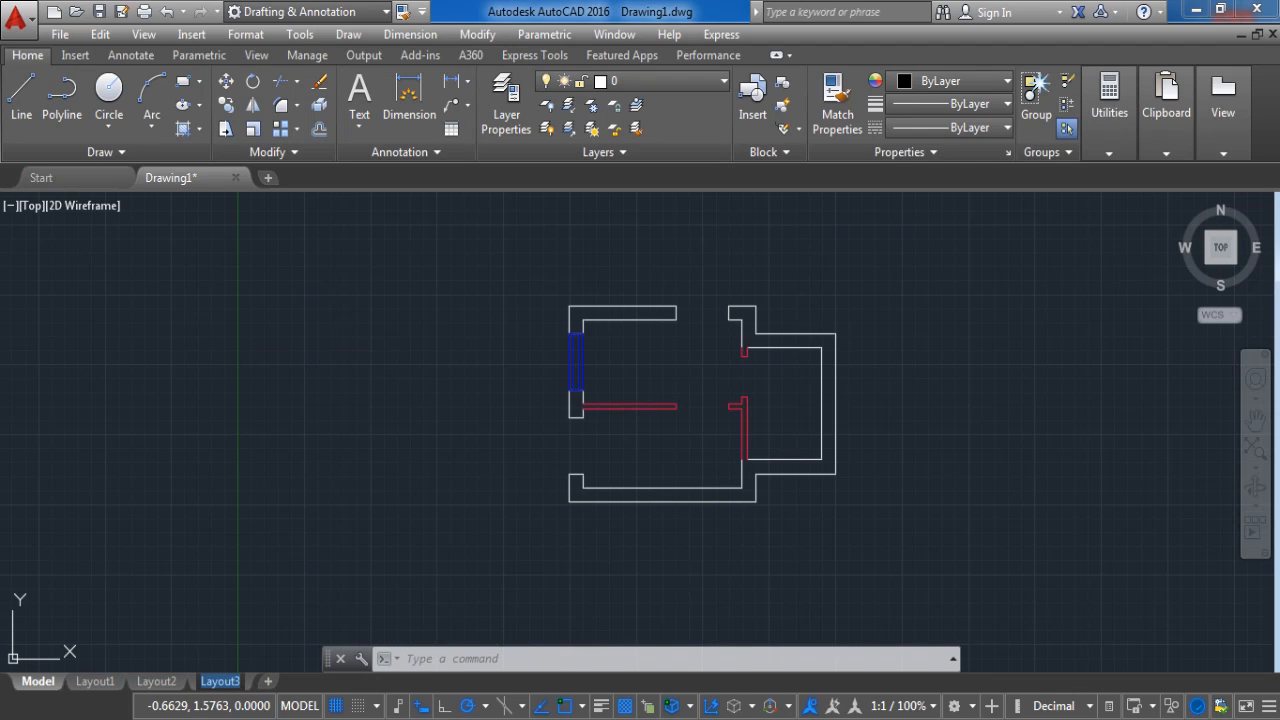
{"action": "type", "text": "1"}
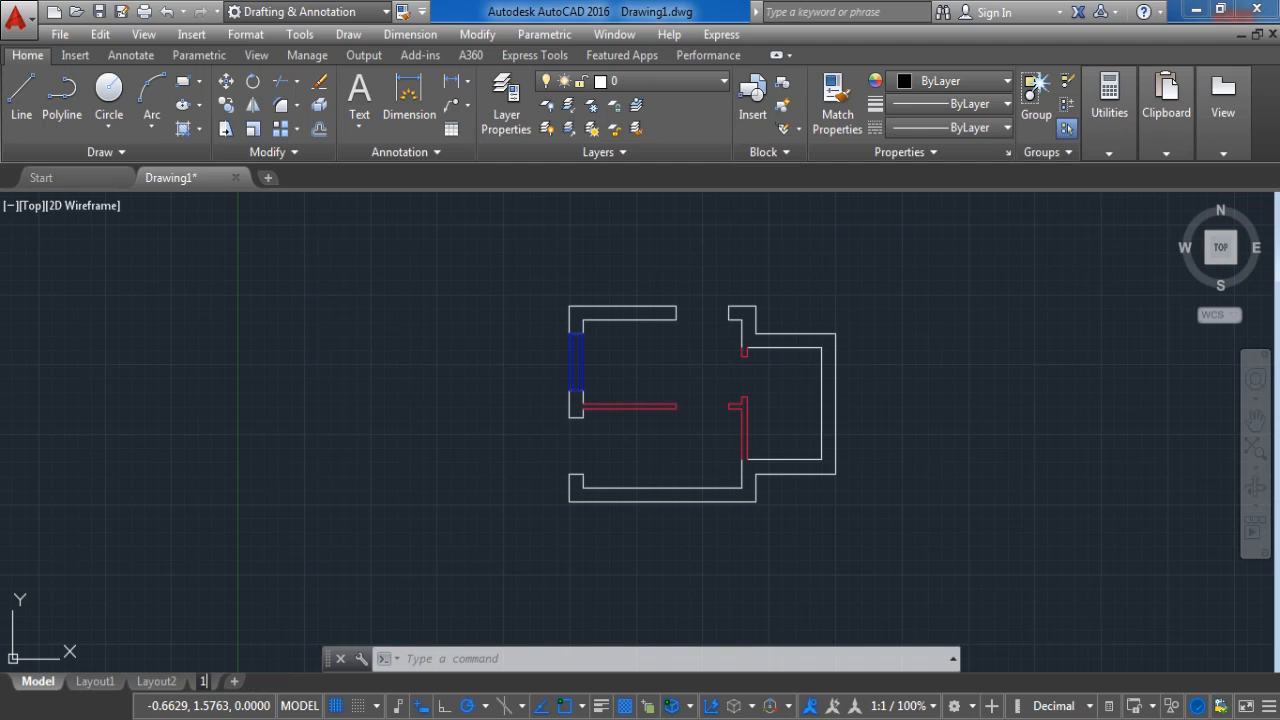
{"action": "left_click", "coordinate": [322, 430]}
{"action": "left_click", "coordinate": [266, 594]}
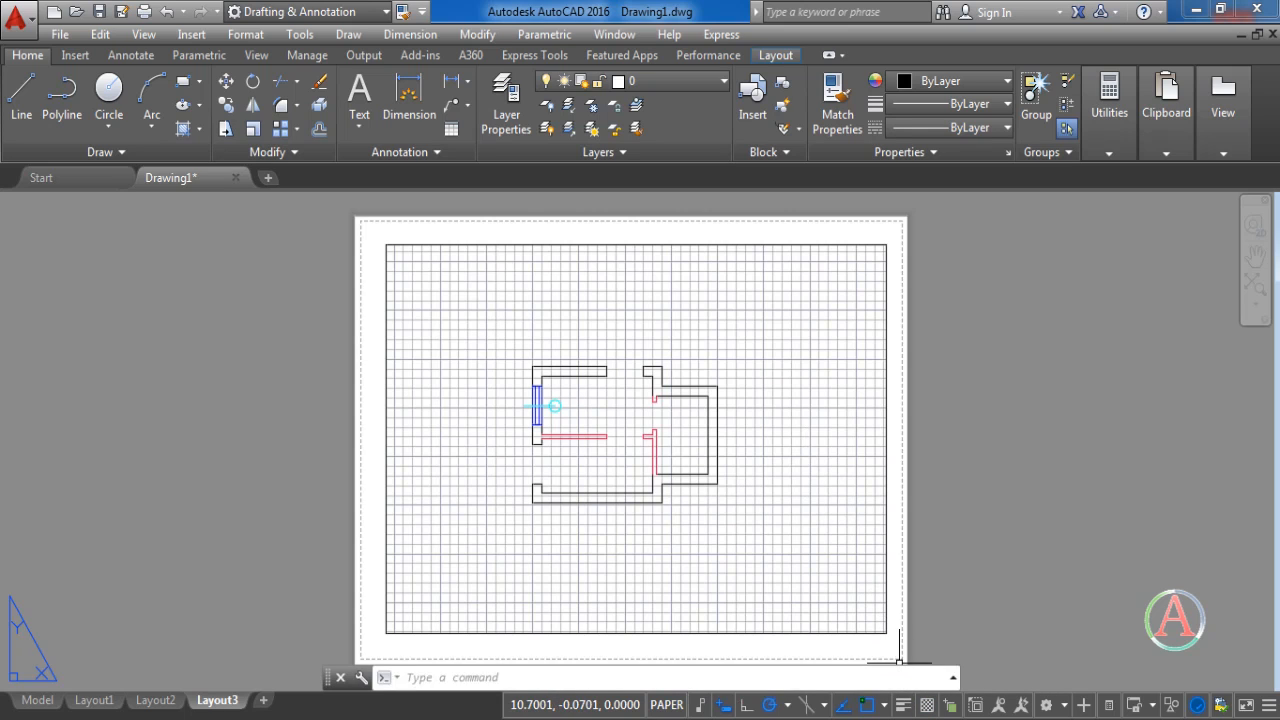
Delete the existing viewport from the Layout3 sheet
{"action": "left_click", "coordinate": [927, 705]}
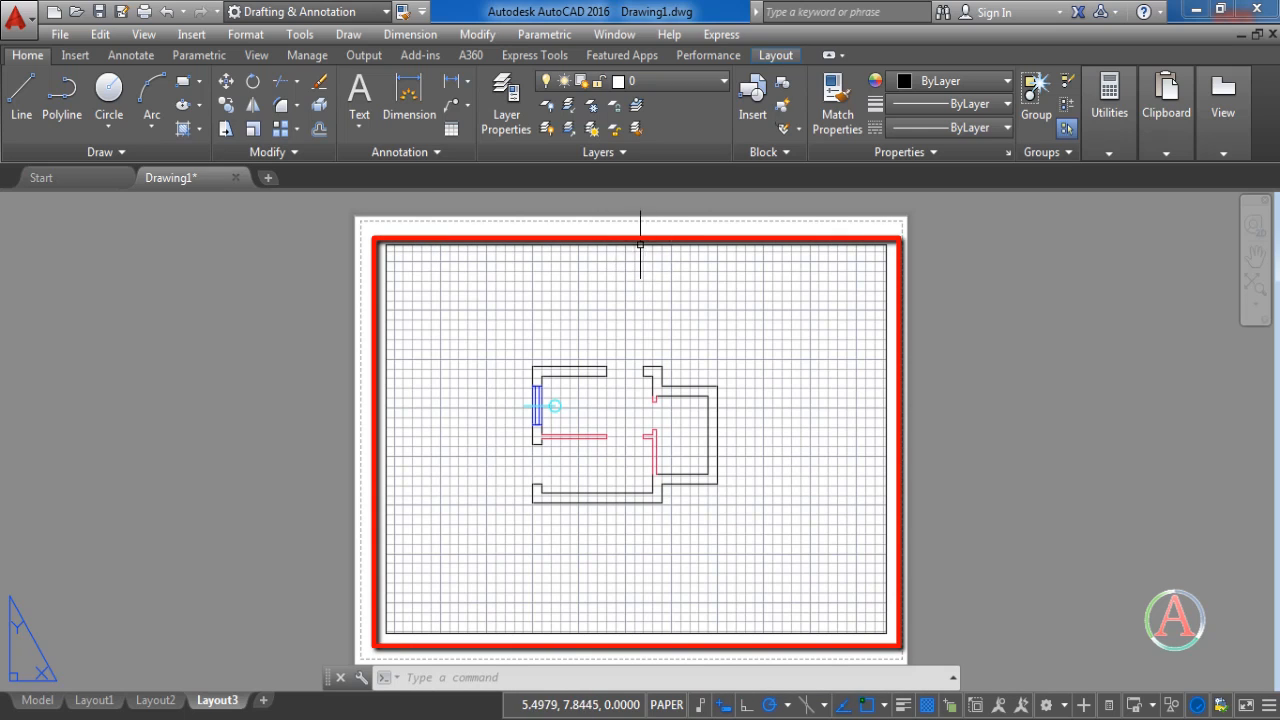
{"action": "mouse_move", "coordinate": [642, 244]}
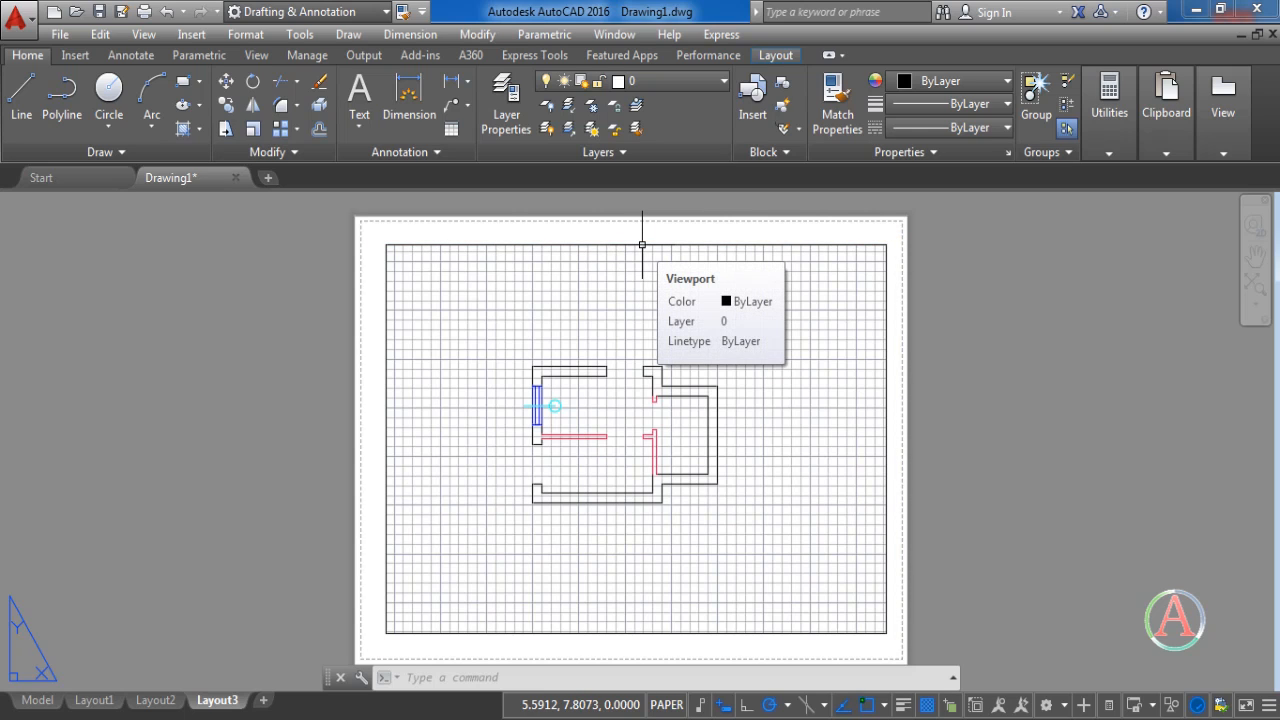
{"action": "left_click", "coordinate": [642, 244]}
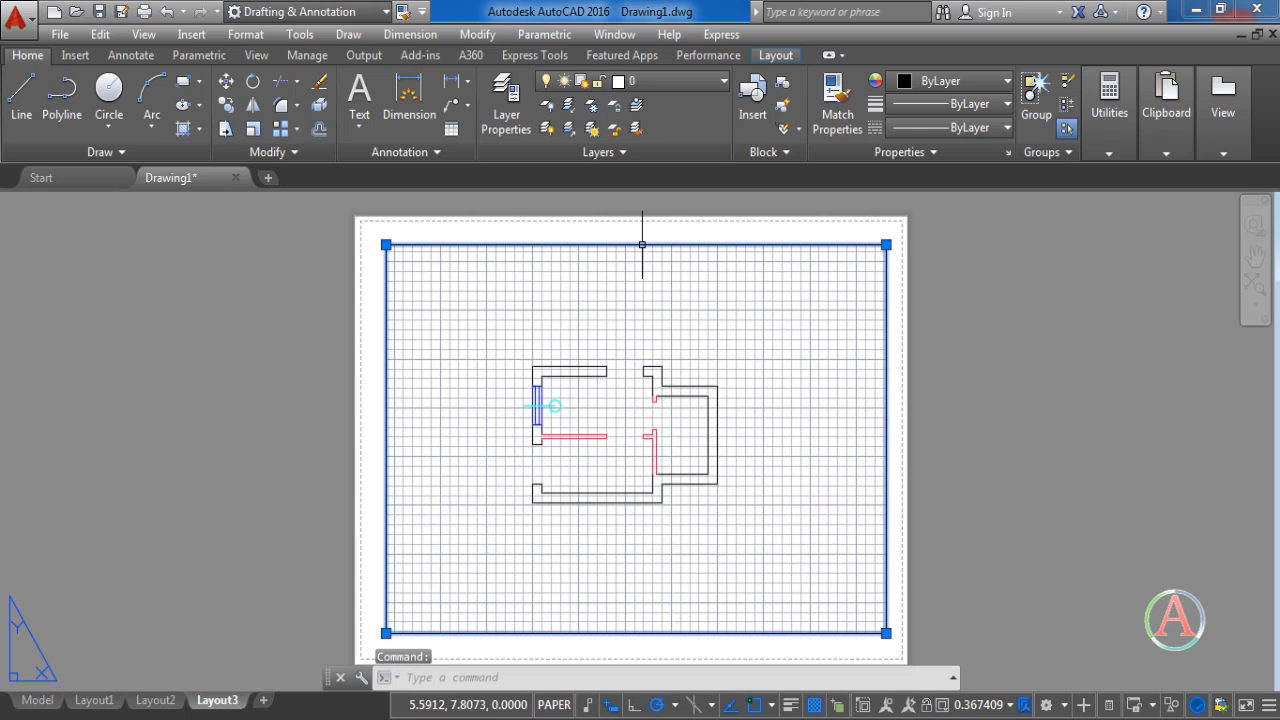
{"action": "key", "text": "Delete"}
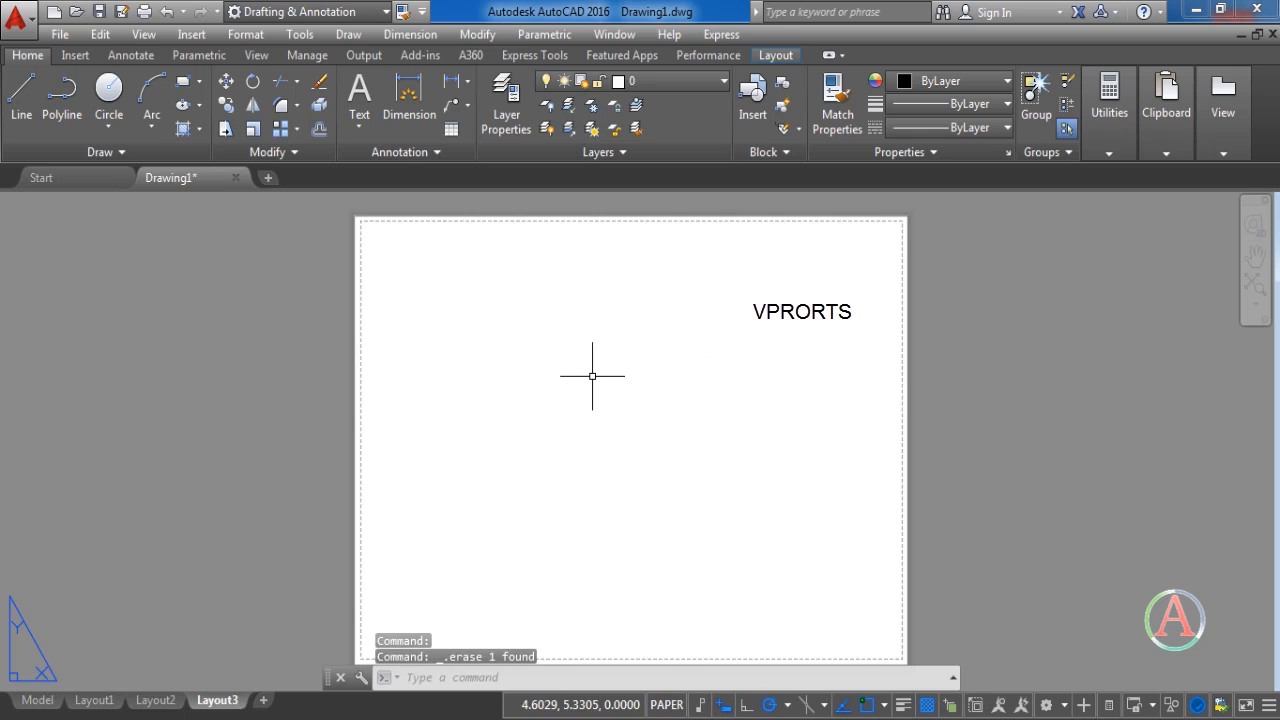
Create a single viewport with VPORTS covering most of the sheet, with its upper-right corner at about 10.27, 7.77
{"action": "type", "text": "vpro"}
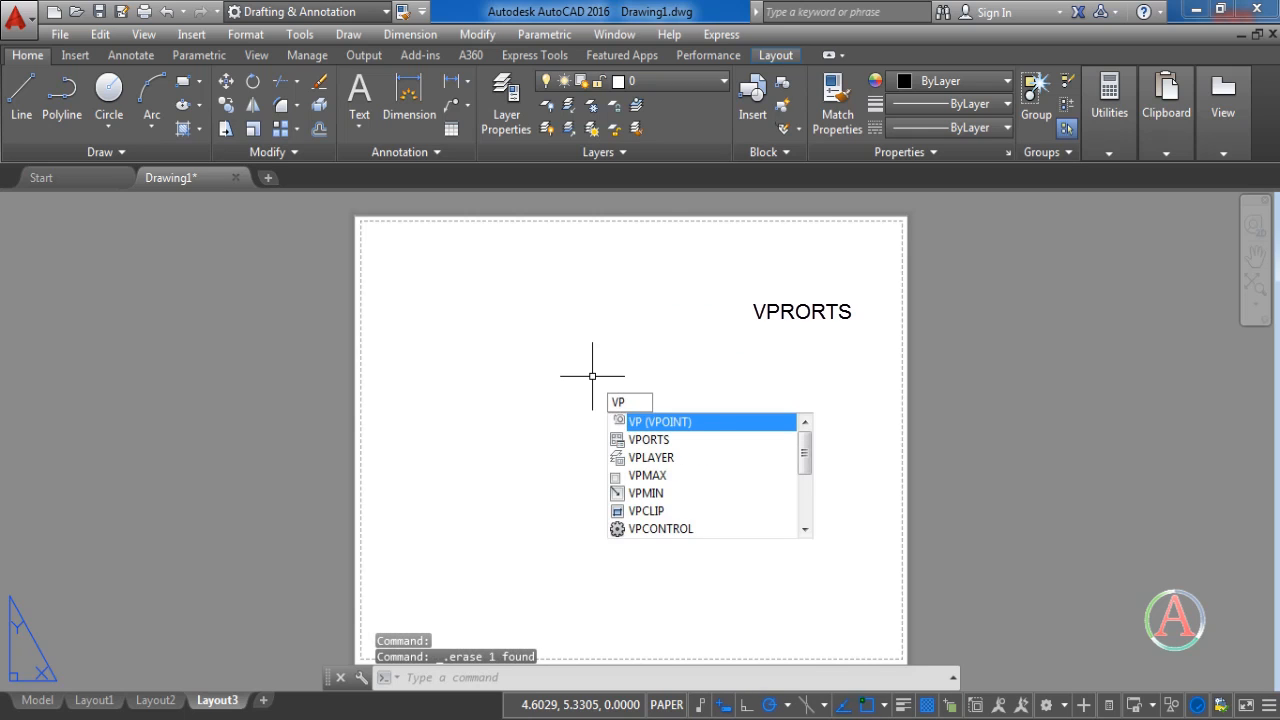
{"action": "key", "text": "BackSpace"}
{"action": "key", "text": "BackSpace"}
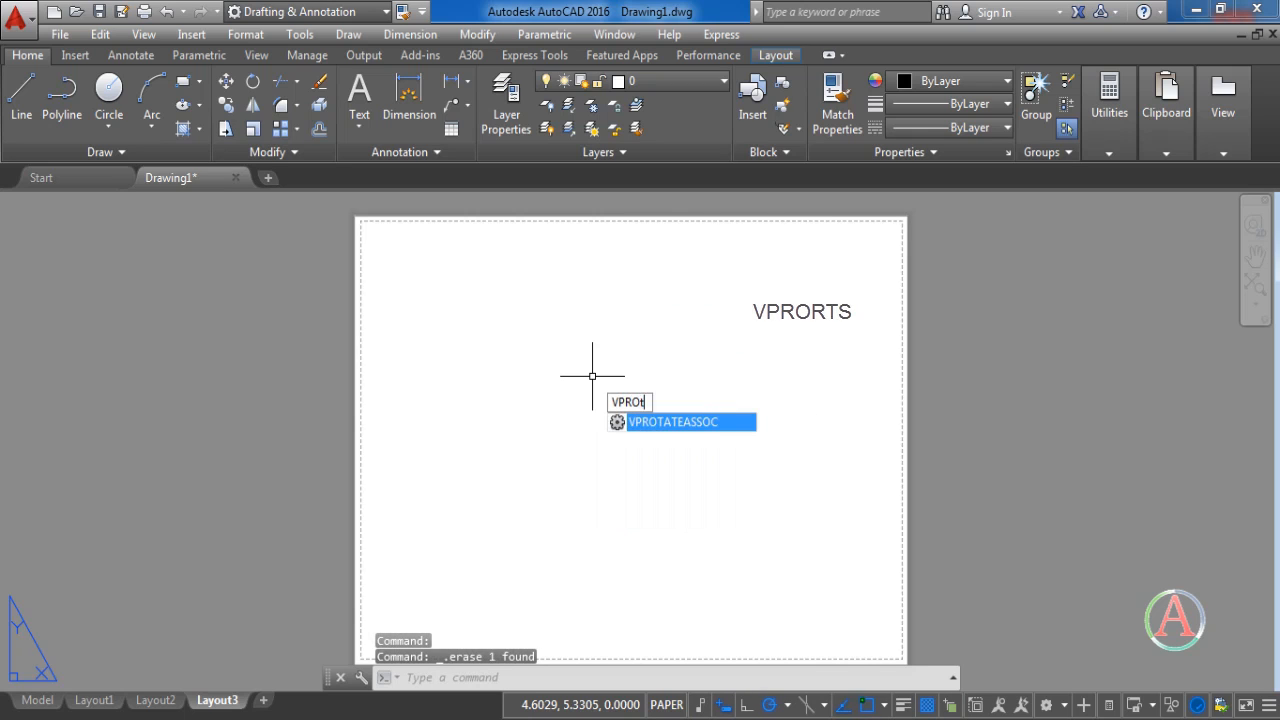
{"action": "type", "text": "orts"}
{"action": "key", "text": "Return"}
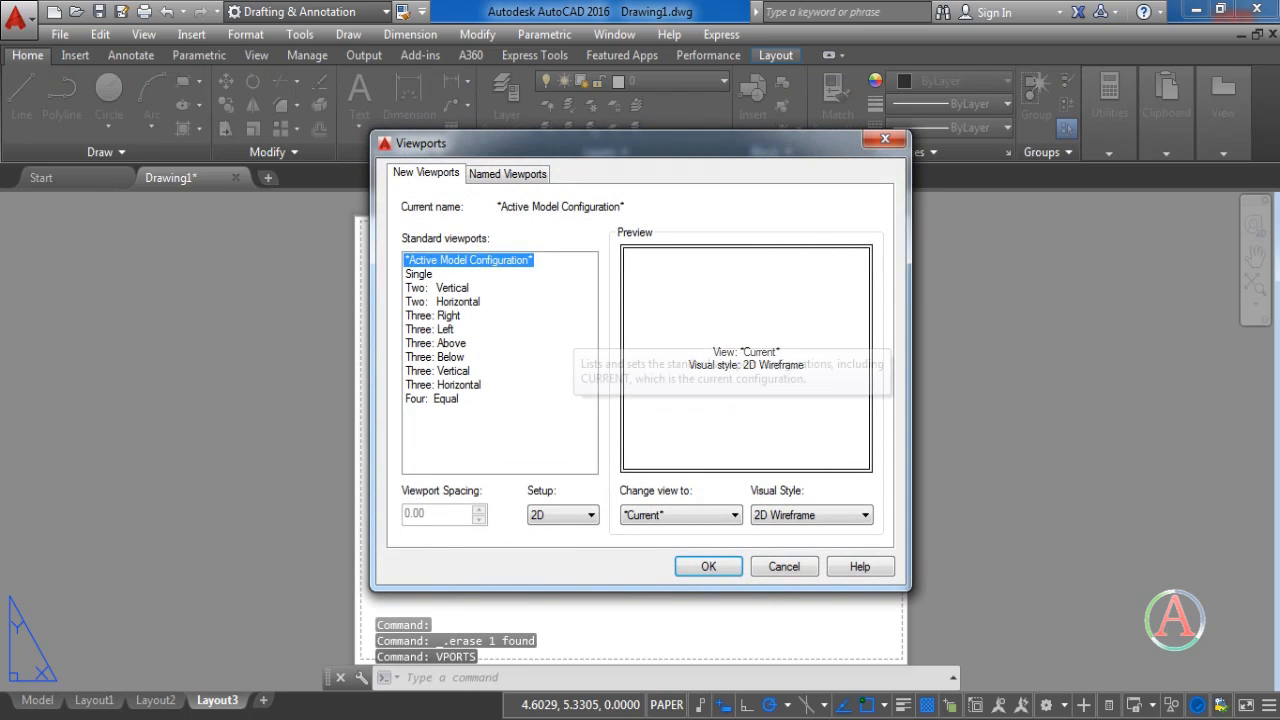
{"action": "left_click", "coordinate": [422, 275]}
{"action": "left_click", "coordinate": [708, 564]}
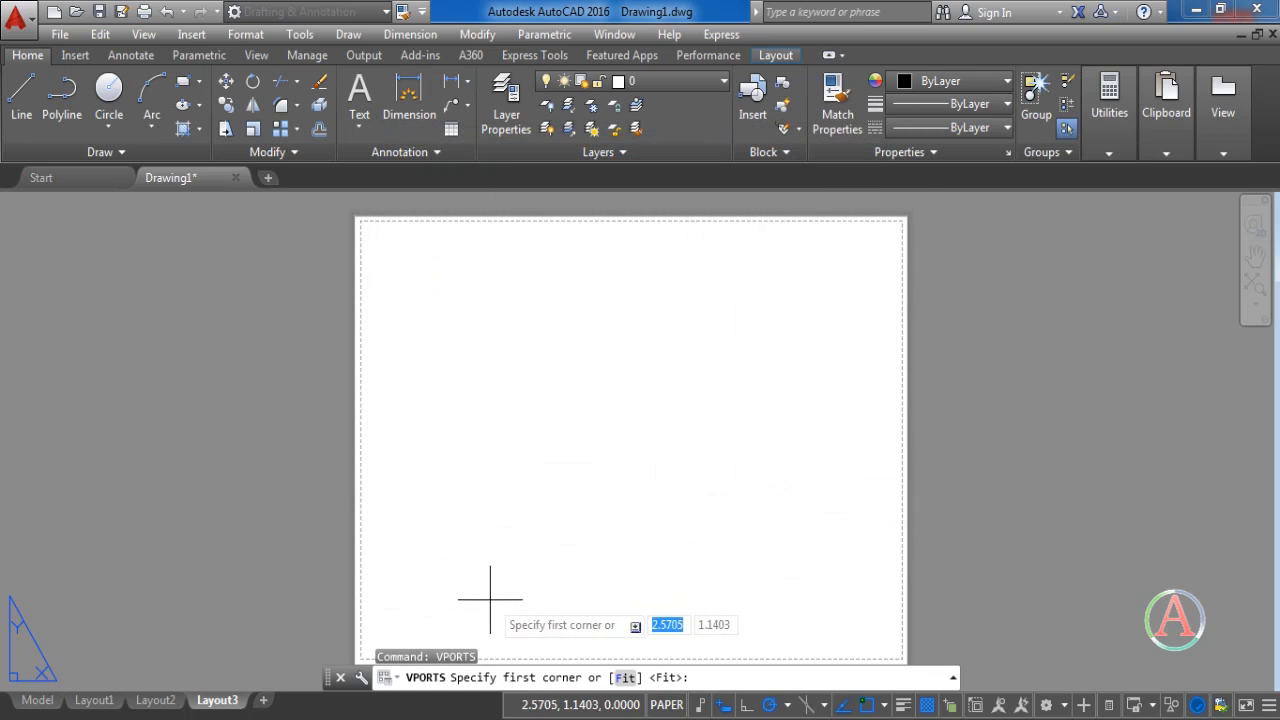
{"action": "left_click", "coordinate": [420, 616]}
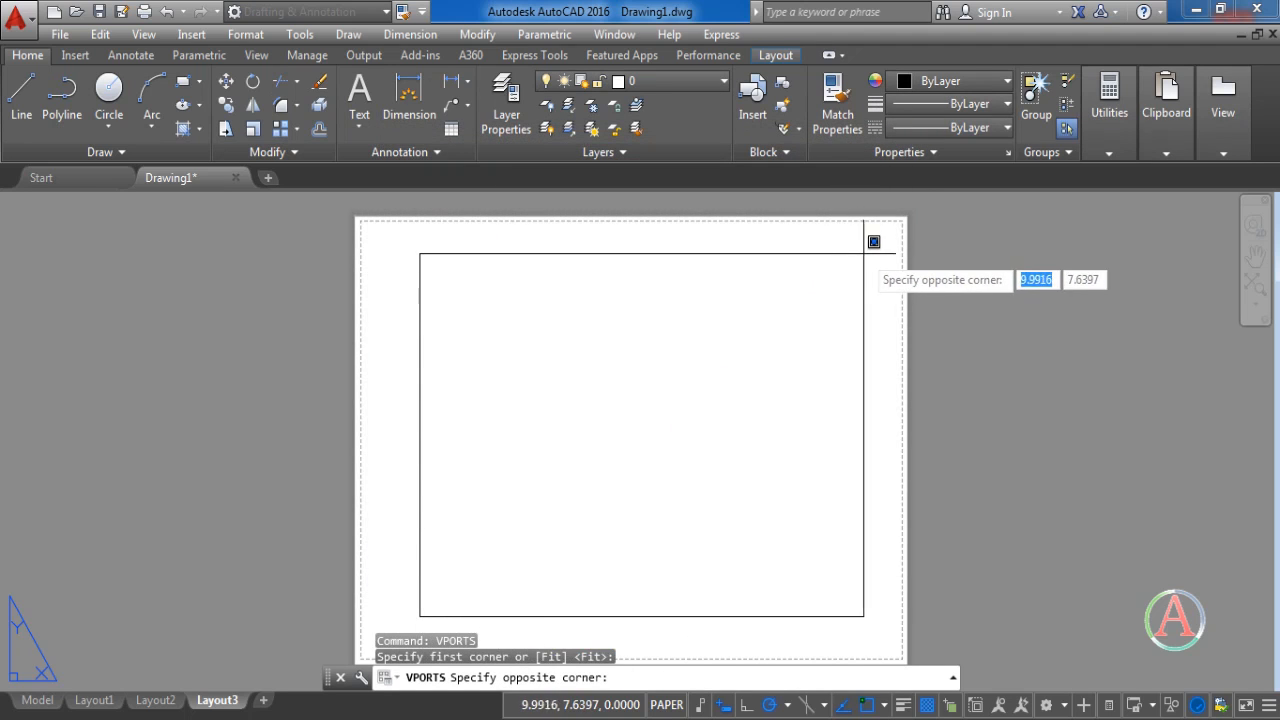
{"action": "left_click", "coordinate": [878, 246]}
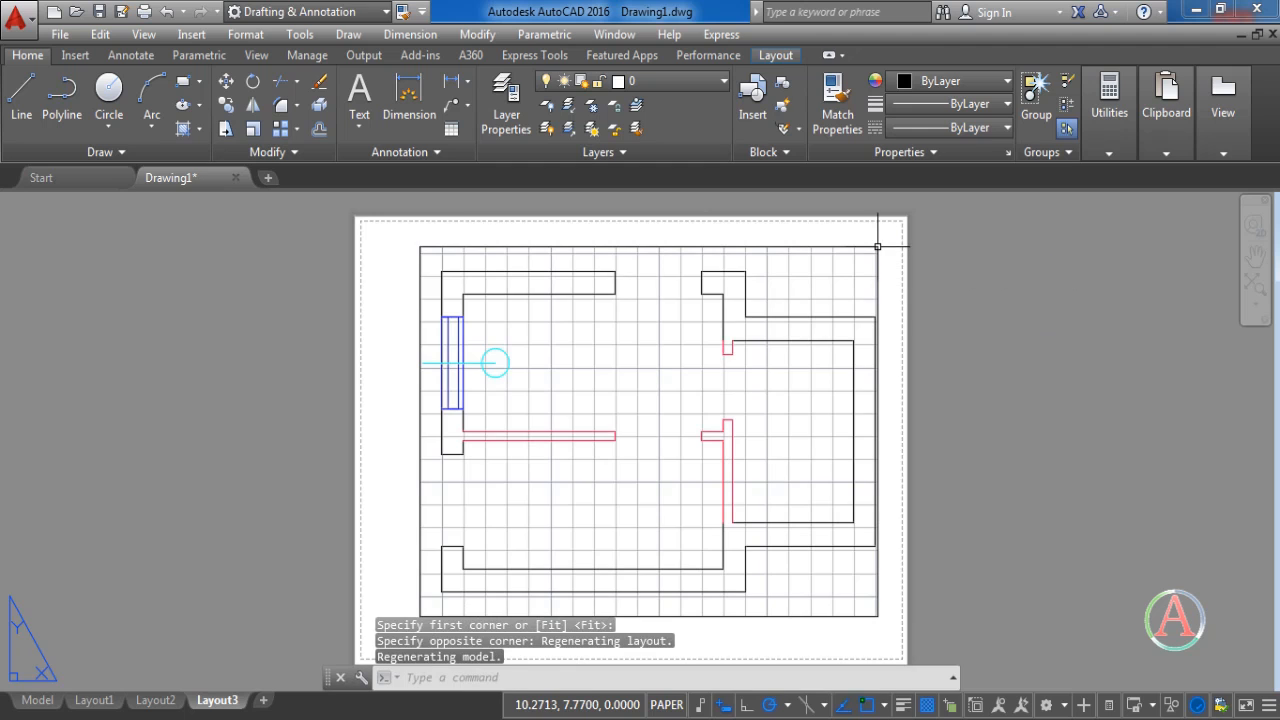
Set the new viewport's scale to 1:2 and centre the floor plan inside it
{"action": "double_click", "coordinate": [687, 336]}
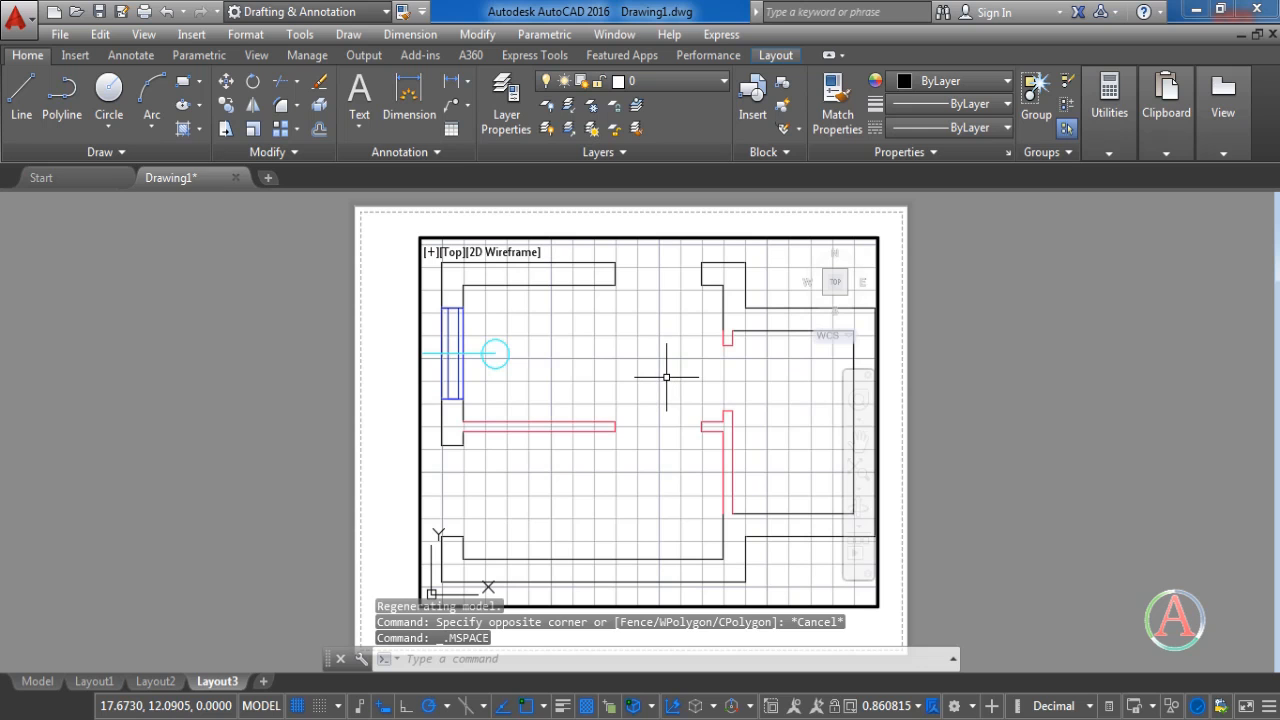
{"action": "scroll", "coordinate": [666, 377], "scroll_direction": "up", "scroll_amount": 4}
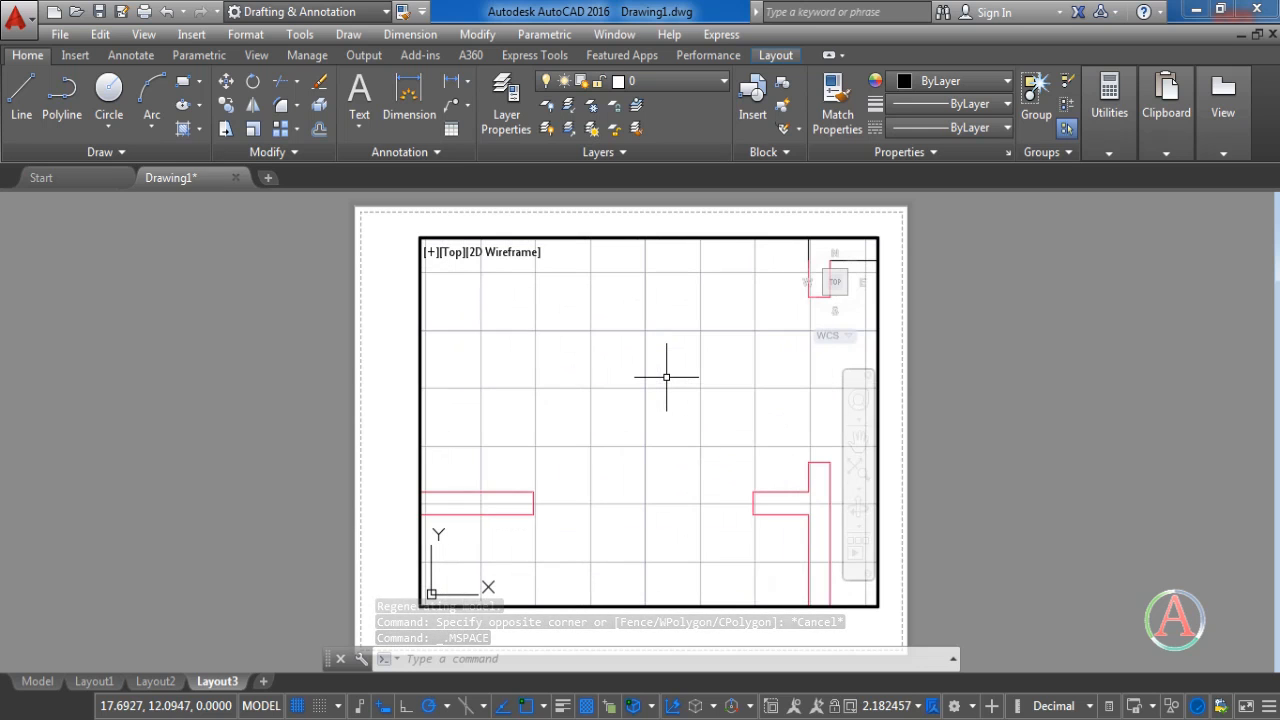
{"action": "scroll", "coordinate": [666, 377], "scroll_direction": "down", "scroll_amount": 8}
{"action": "mouse_move", "coordinate": [666, 377]}
{"action": "middle_mouse_down"}
{"action": "mouse_move", "coordinate": [647, 313]}
{"action": "mouse_move", "coordinate": [623, 323]}
{"action": "mouse_move", "coordinate": [646, 367]}
{"action": "middle_mouse_up"}
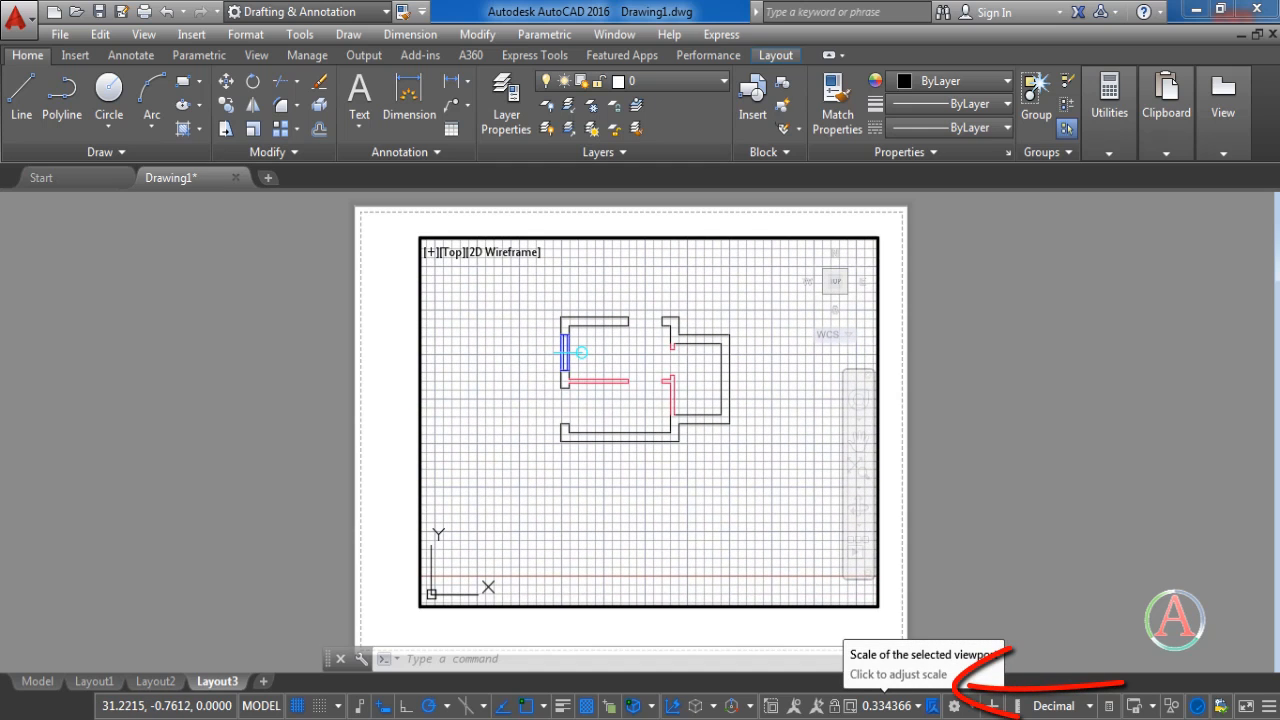
{"action": "left_click", "coordinate": [886, 705]}
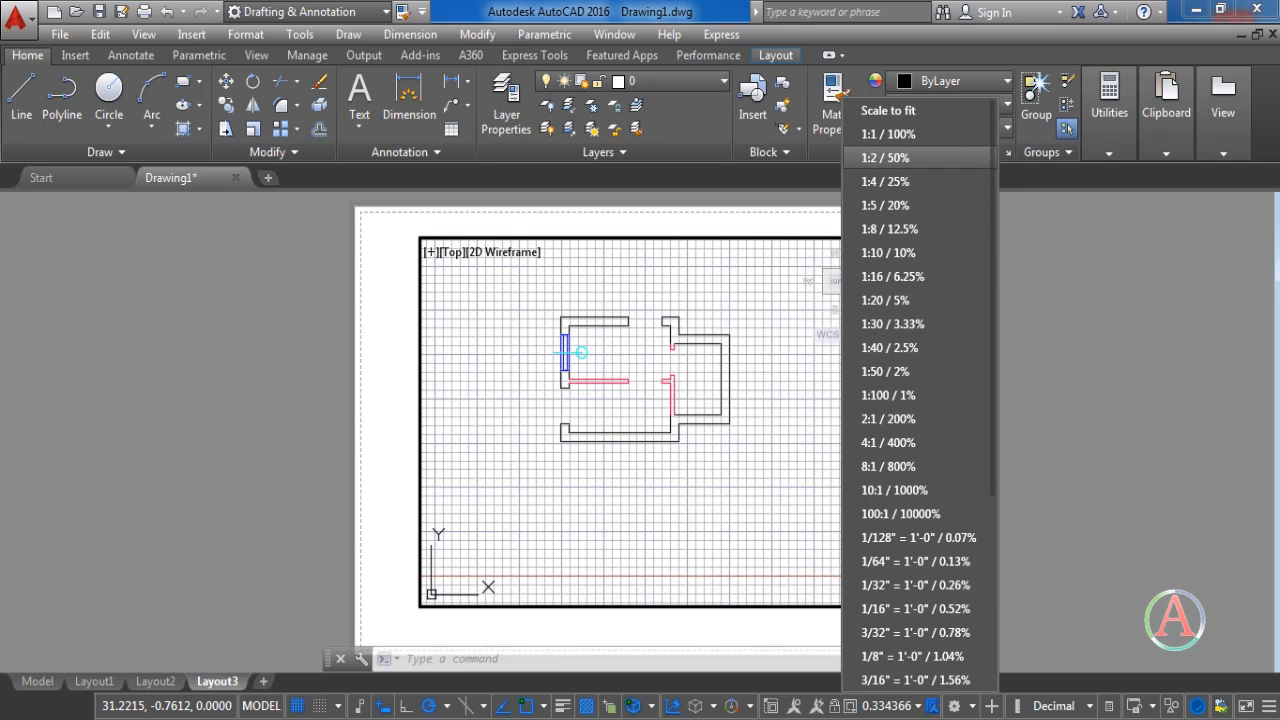
{"action": "left_click", "coordinate": [885, 157]}
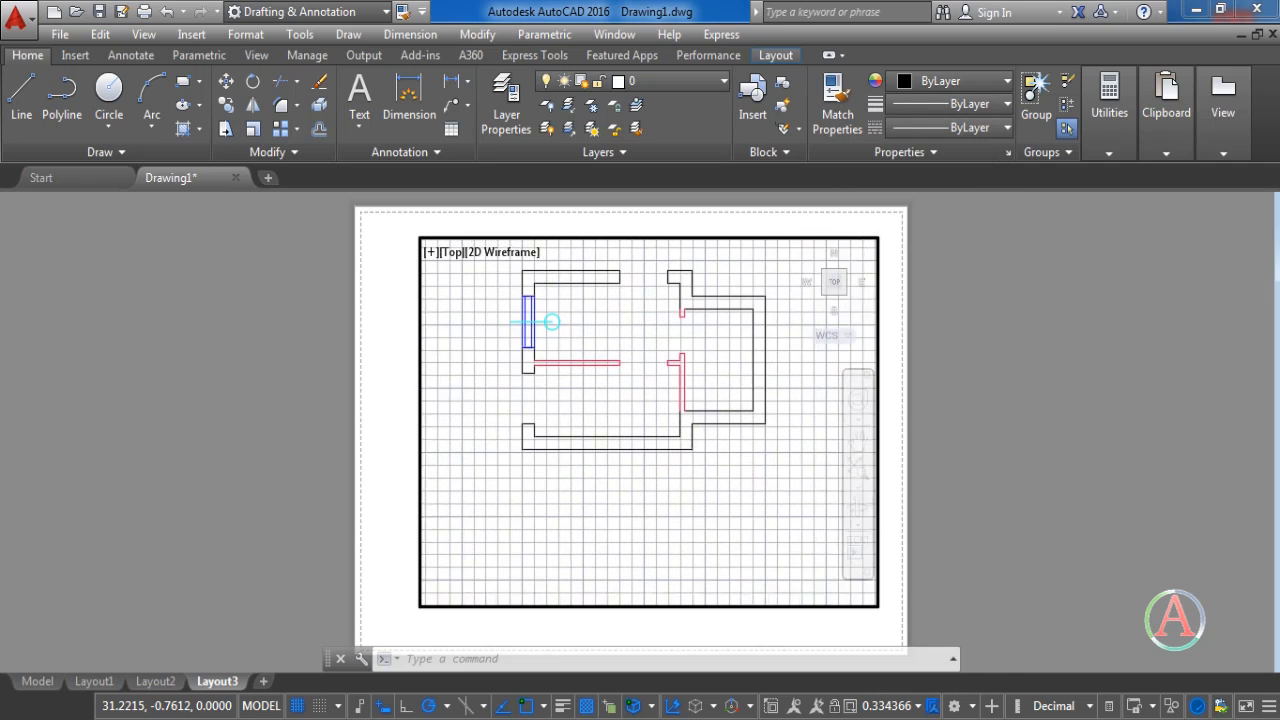
{"action": "middle_click_drag", "start_coordinate": [648, 327], "coordinate": [651, 394]}
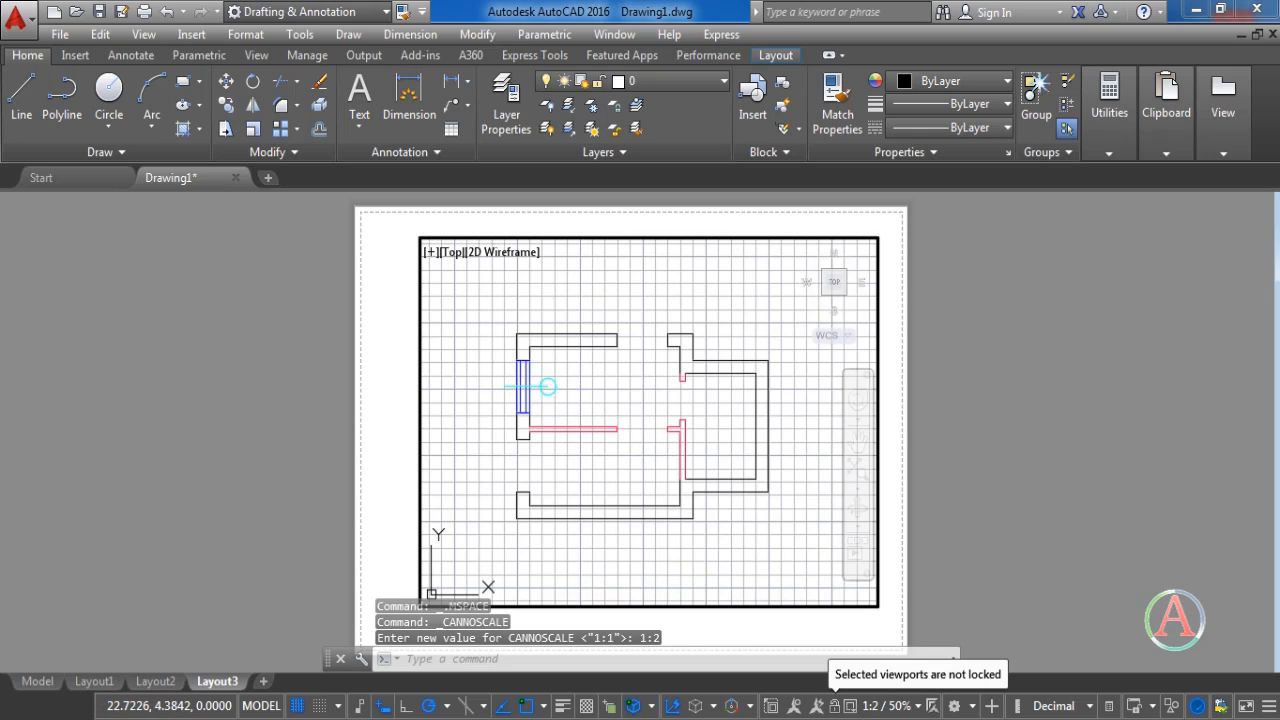
Lock the scaled viewport and switch off its grid, leaving it for paper space
{"action": "left_click", "coordinate": [834, 705]}
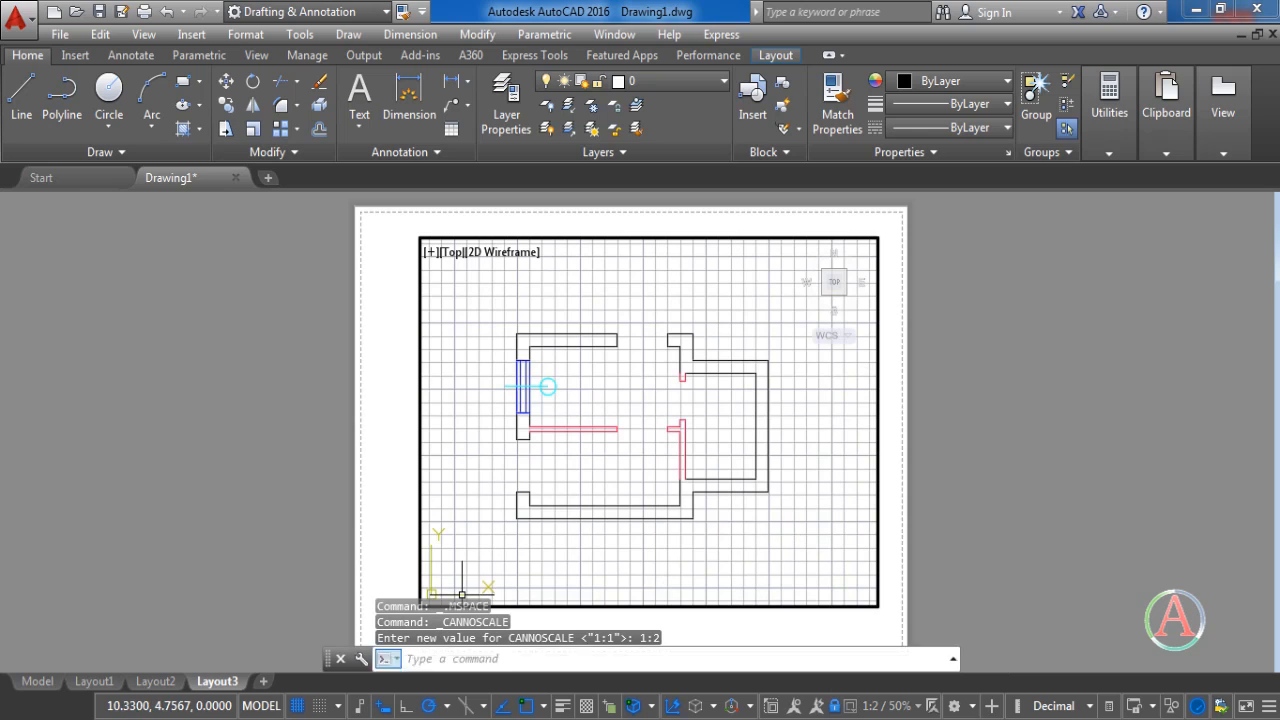
{"action": "left_click", "coordinate": [297, 705]}
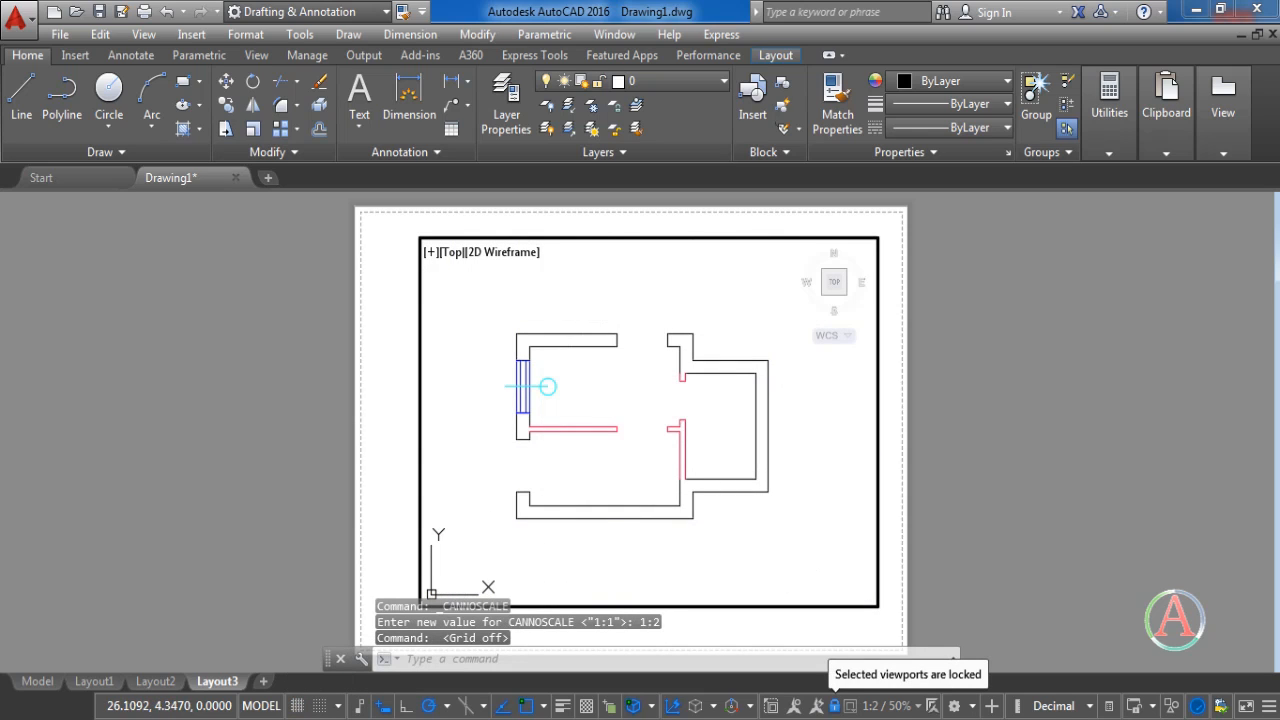
{"action": "double_click", "coordinate": [1071, 371]}
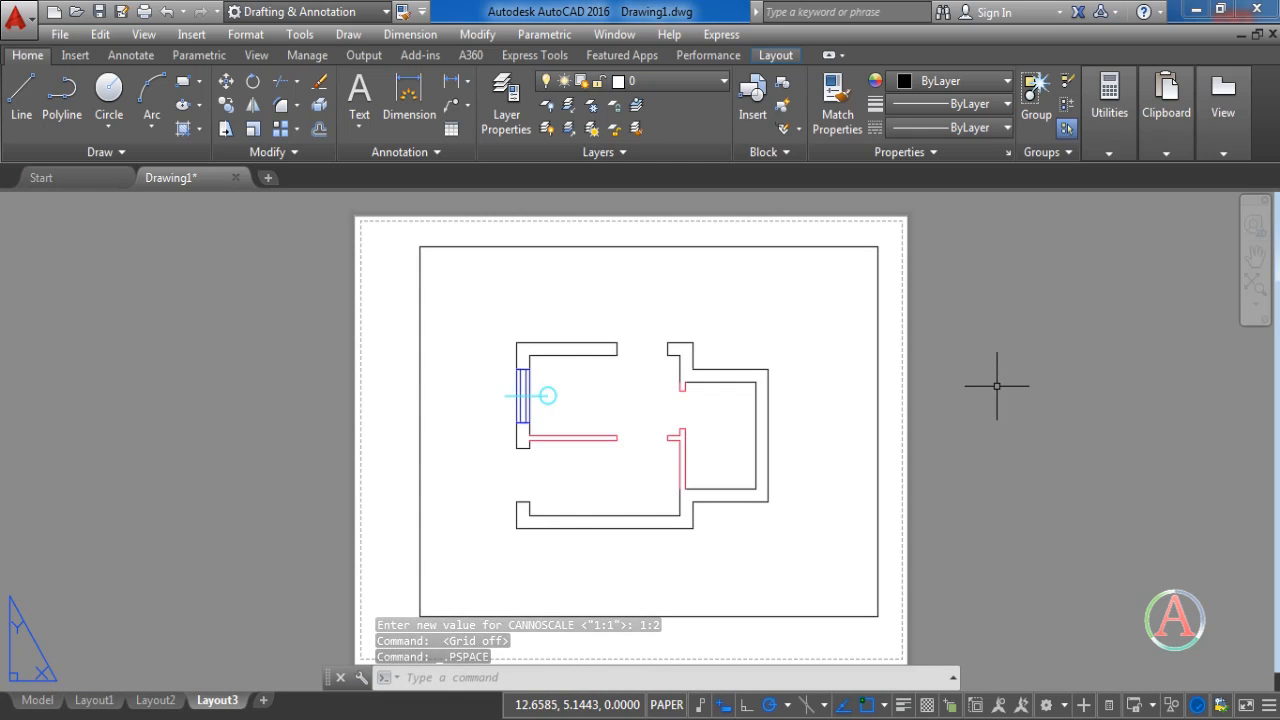
{"action": "scroll", "coordinate": [997, 385], "scroll_direction": "down", "scroll_amount": 2}
{"action": "scroll", "coordinate": [996, 386], "scroll_direction": "up", "scroll_amount": 2}
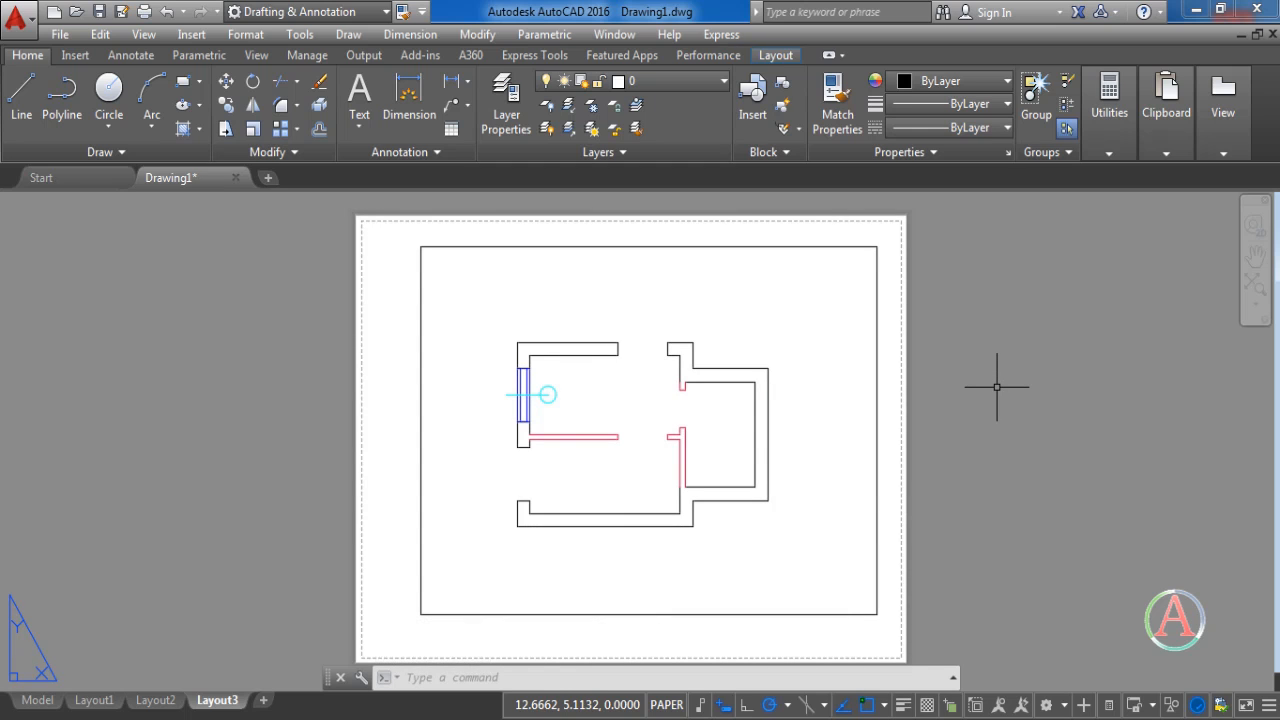
Freeze layer 0 only in the Layout3 viewport by picking an outer wall with LAYFRZ and accepting the freeze of the current layer
{"action": "double_click", "coordinate": [741, 301]}
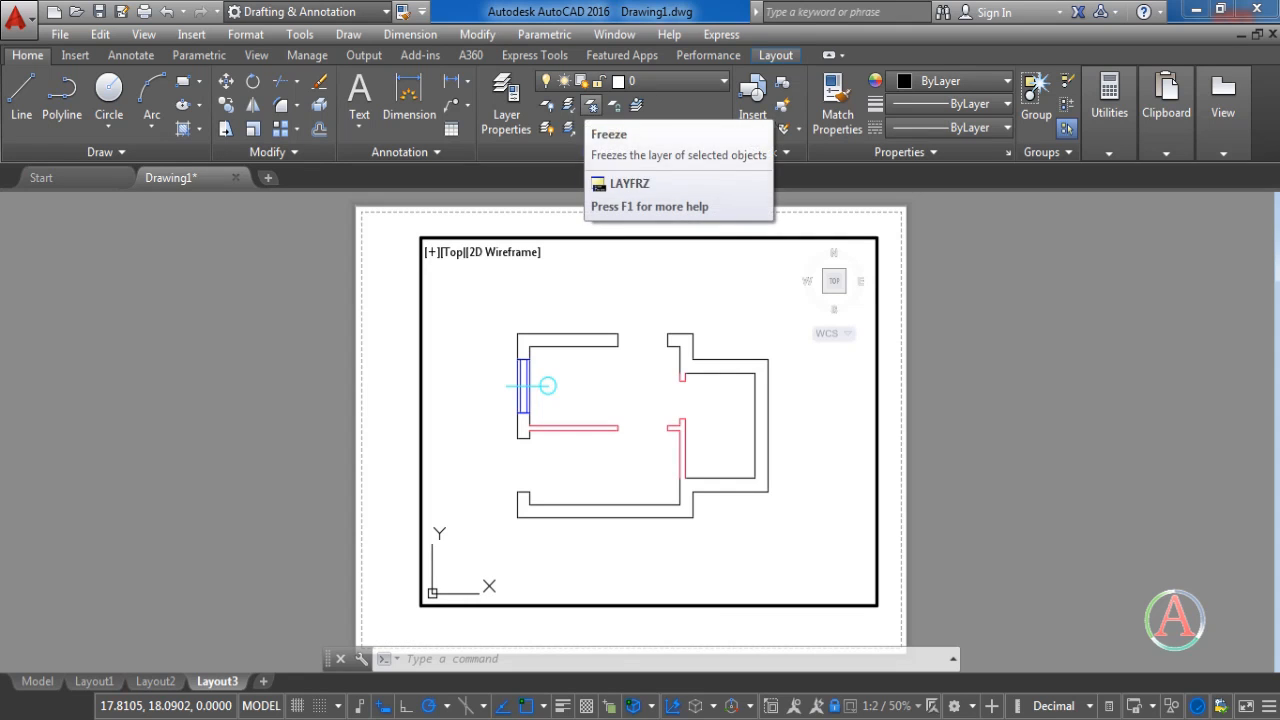
{"action": "left_click", "coordinate": [591, 105]}
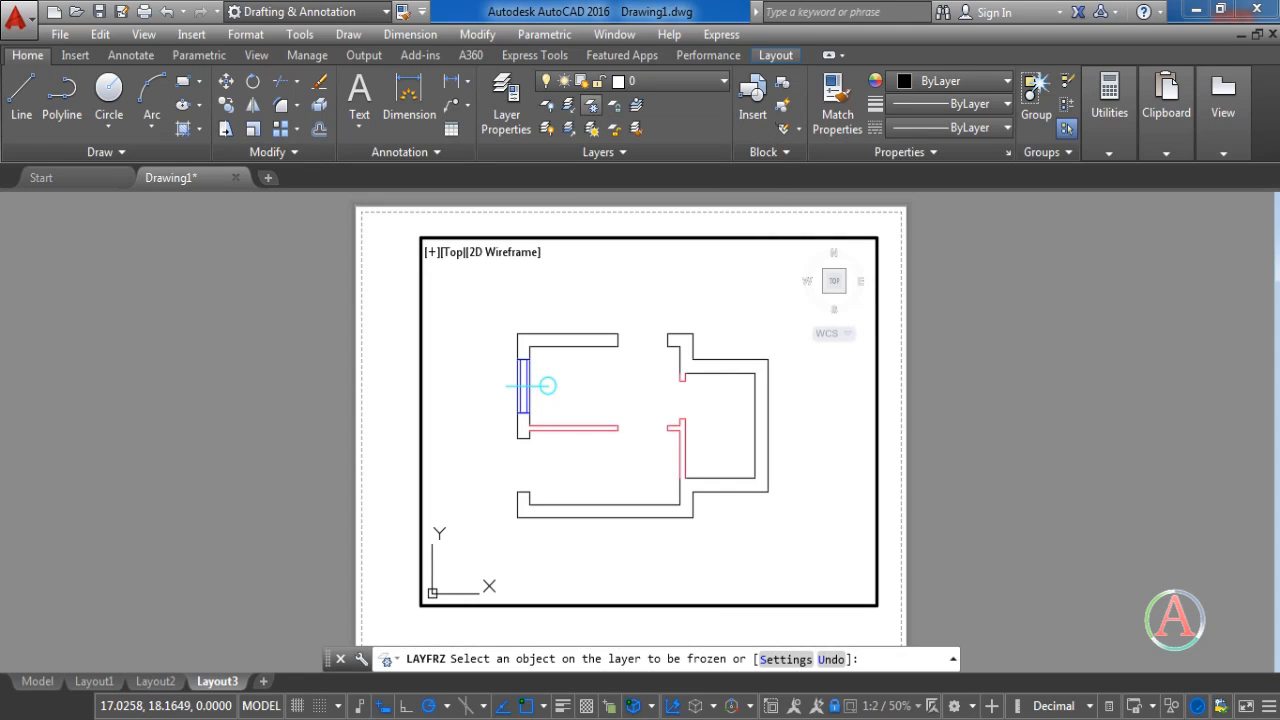
{"action": "left_click", "coordinate": [714, 358]}
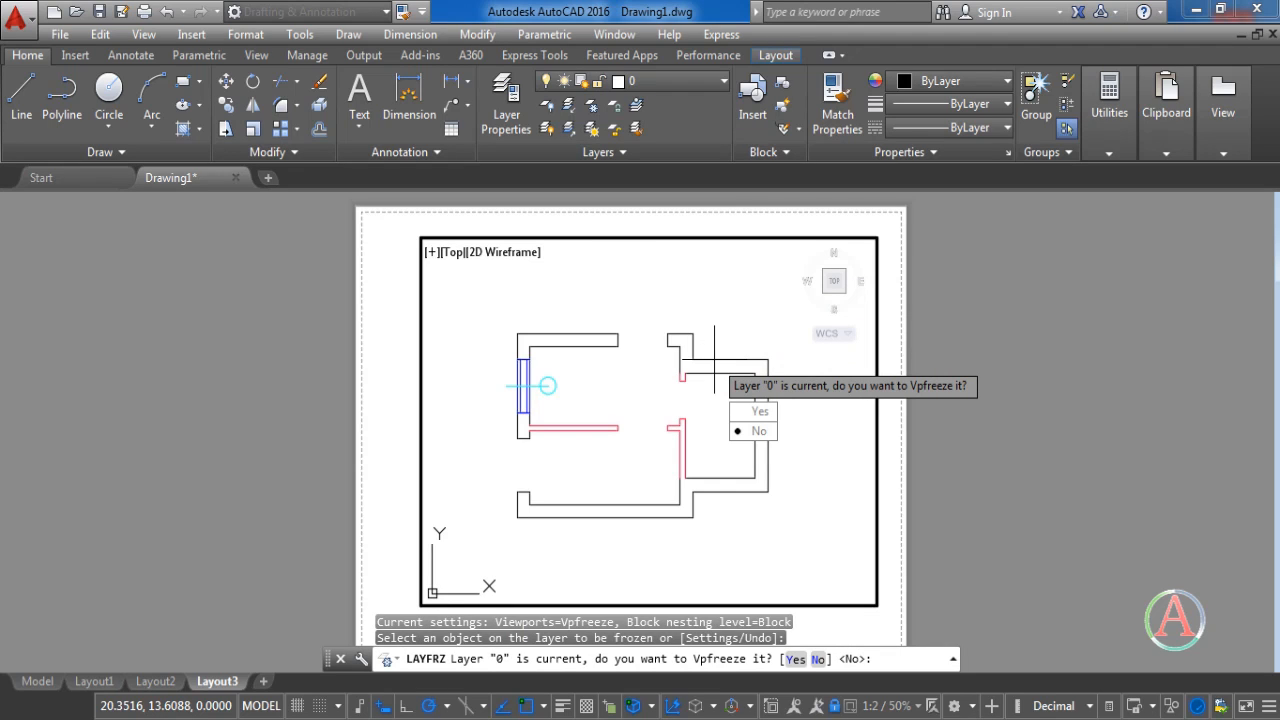
{"action": "left_click", "coordinate": [758, 411]}
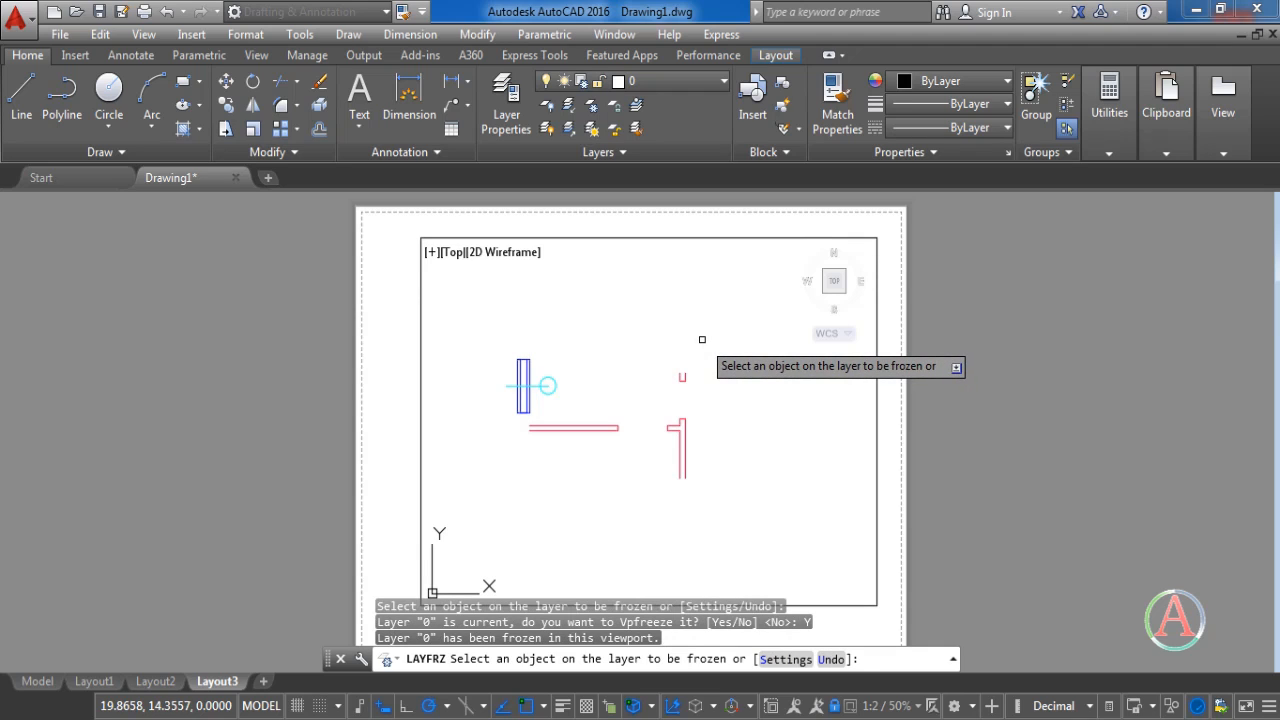
{"action": "key", "text": "Escape"}
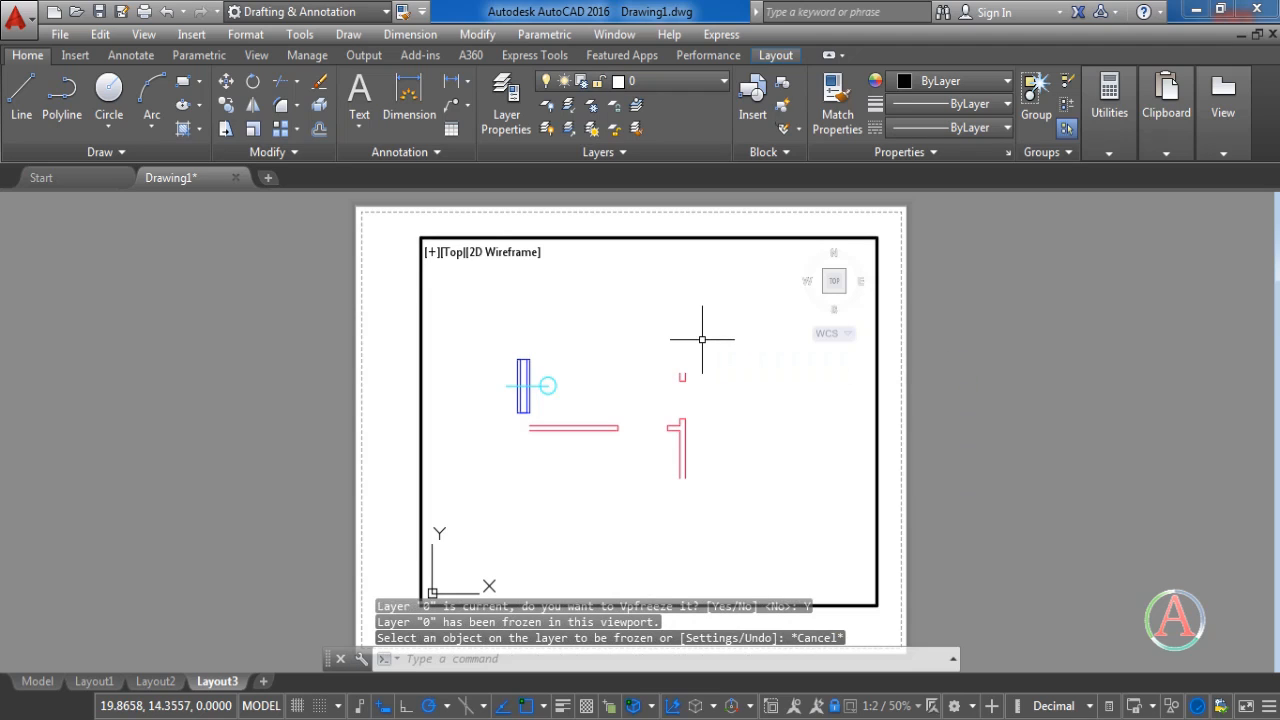
With Layer1 current, dimension the long horizontal red wall inside the viewport, place the dimension line above the window, and return to paper space
{"action": "left_click", "coordinate": [640, 81]}
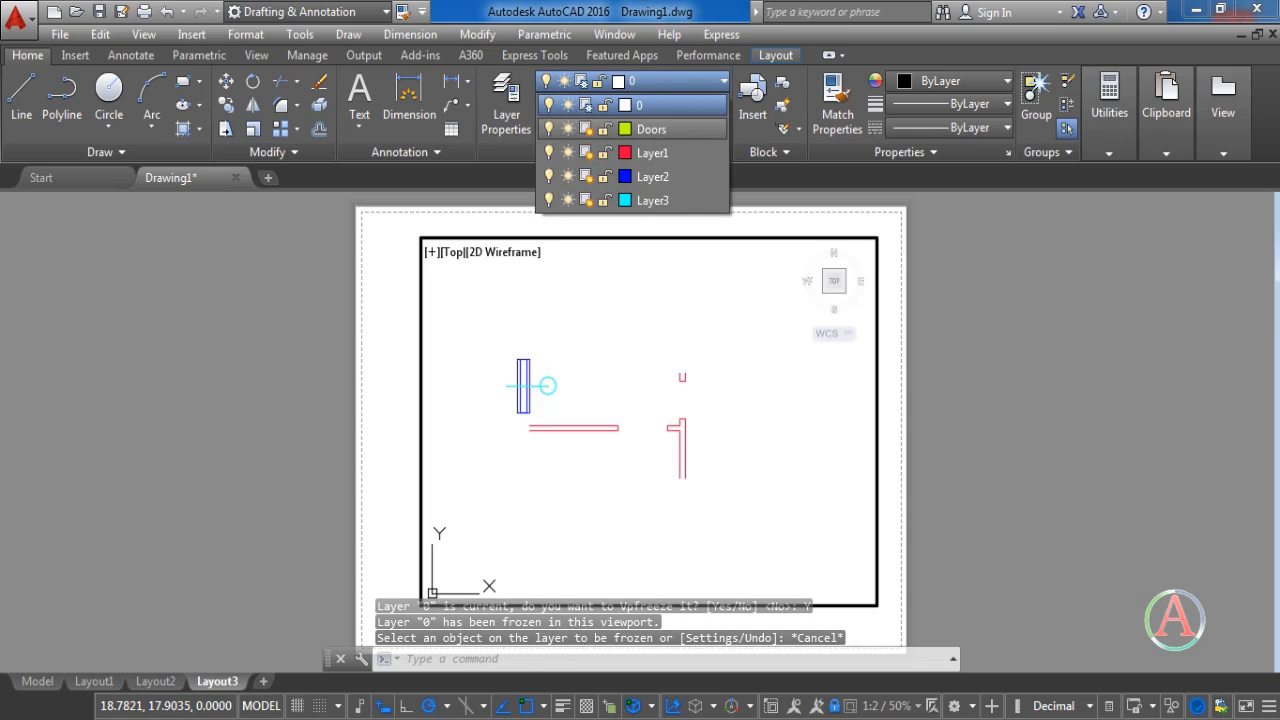
{"action": "left_click", "coordinate": [648, 152]}
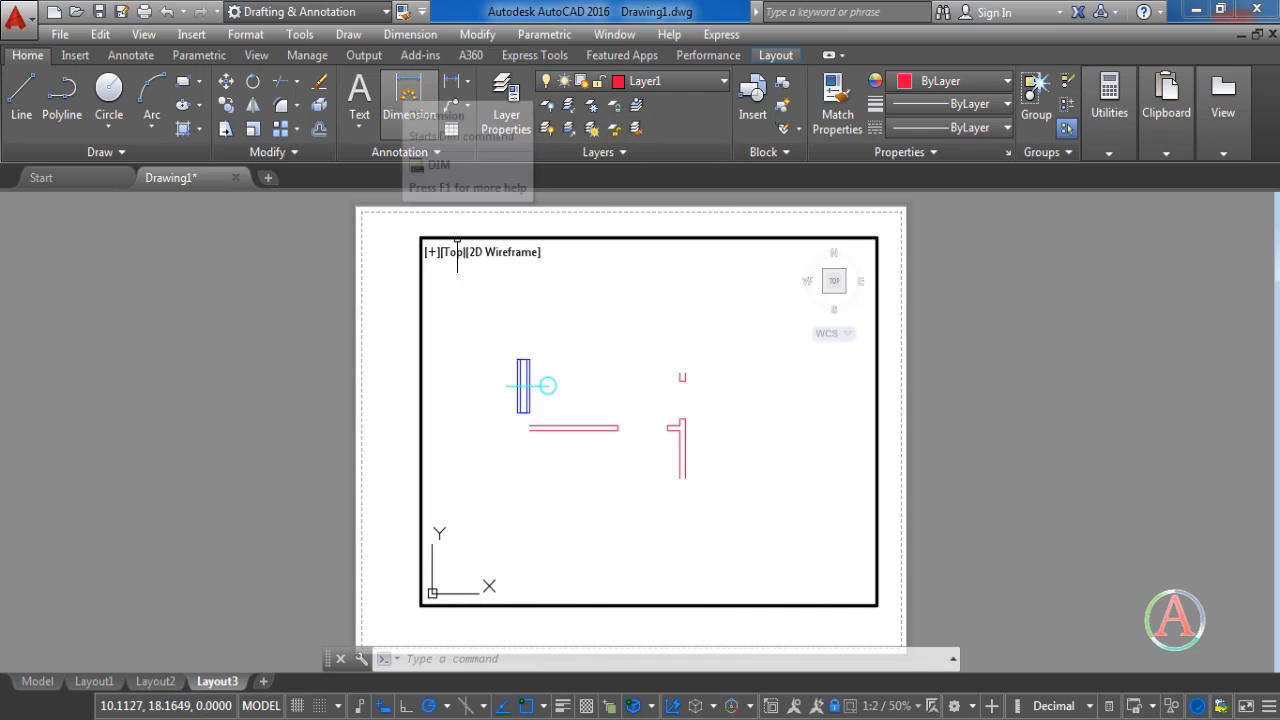
{"action": "left_click", "coordinate": [409, 100]}
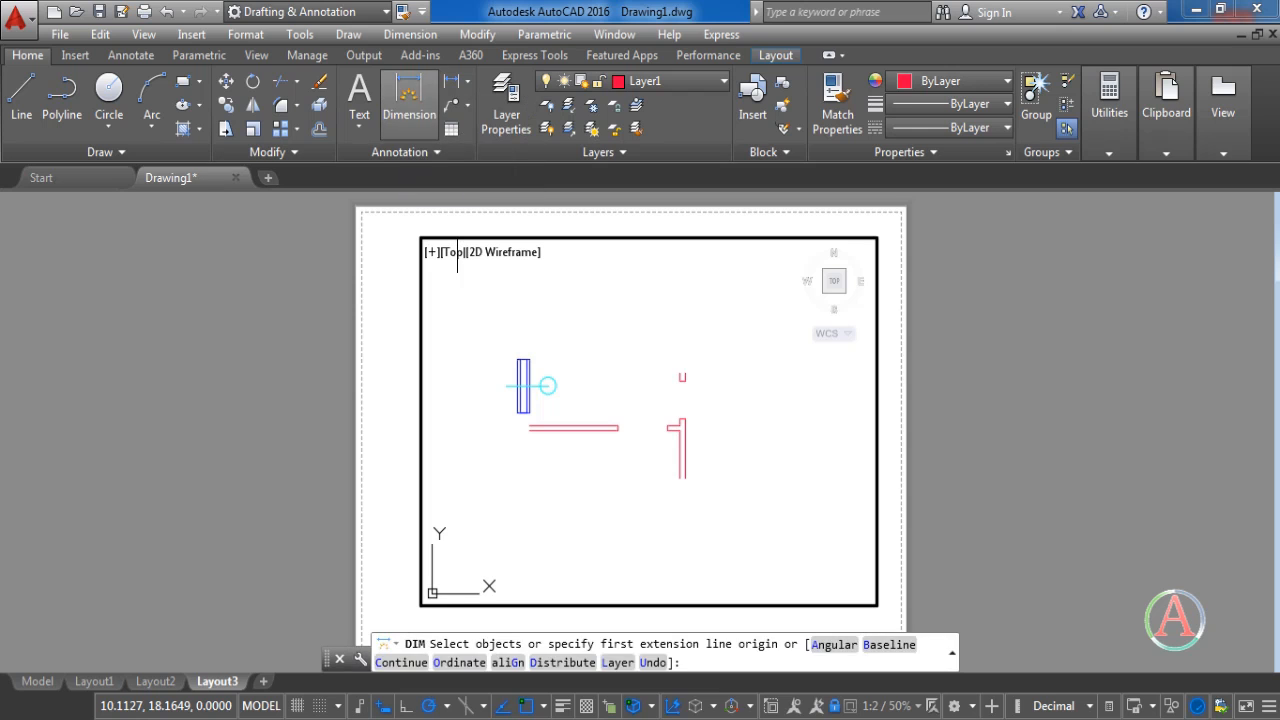
{"action": "left_click", "coordinate": [617, 430]}
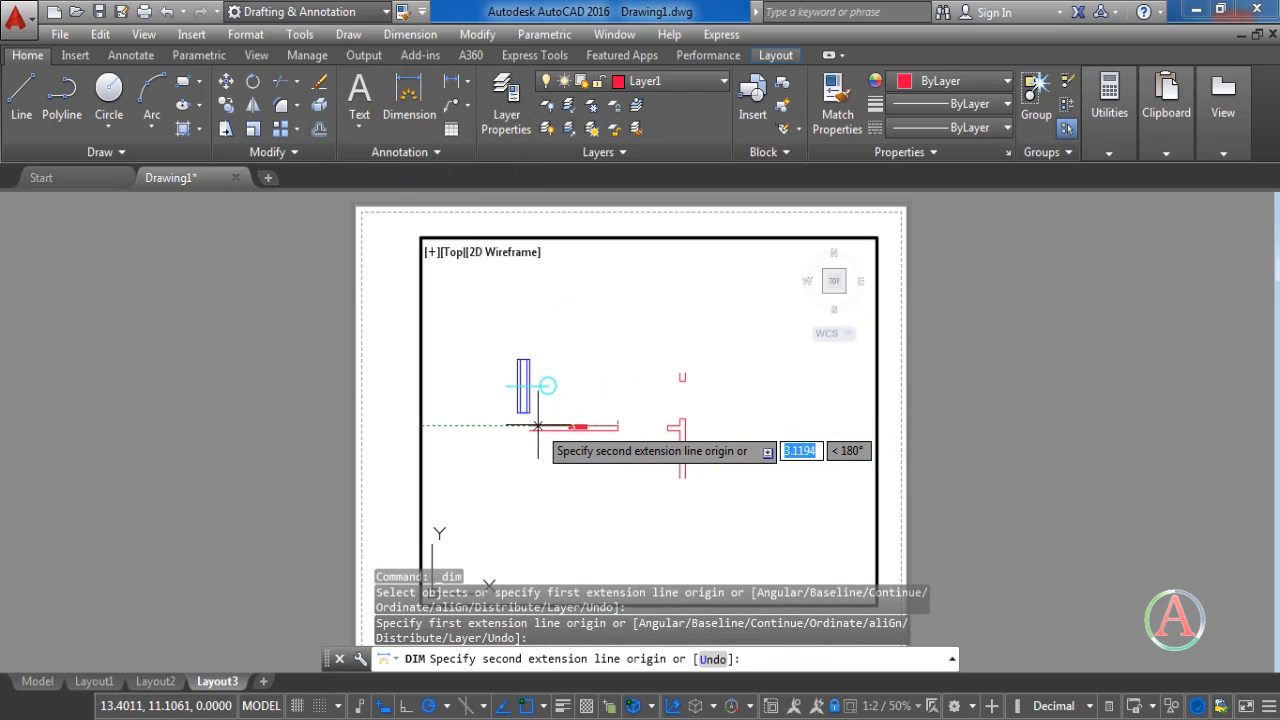
{"action": "left_click", "coordinate": [528, 423]}
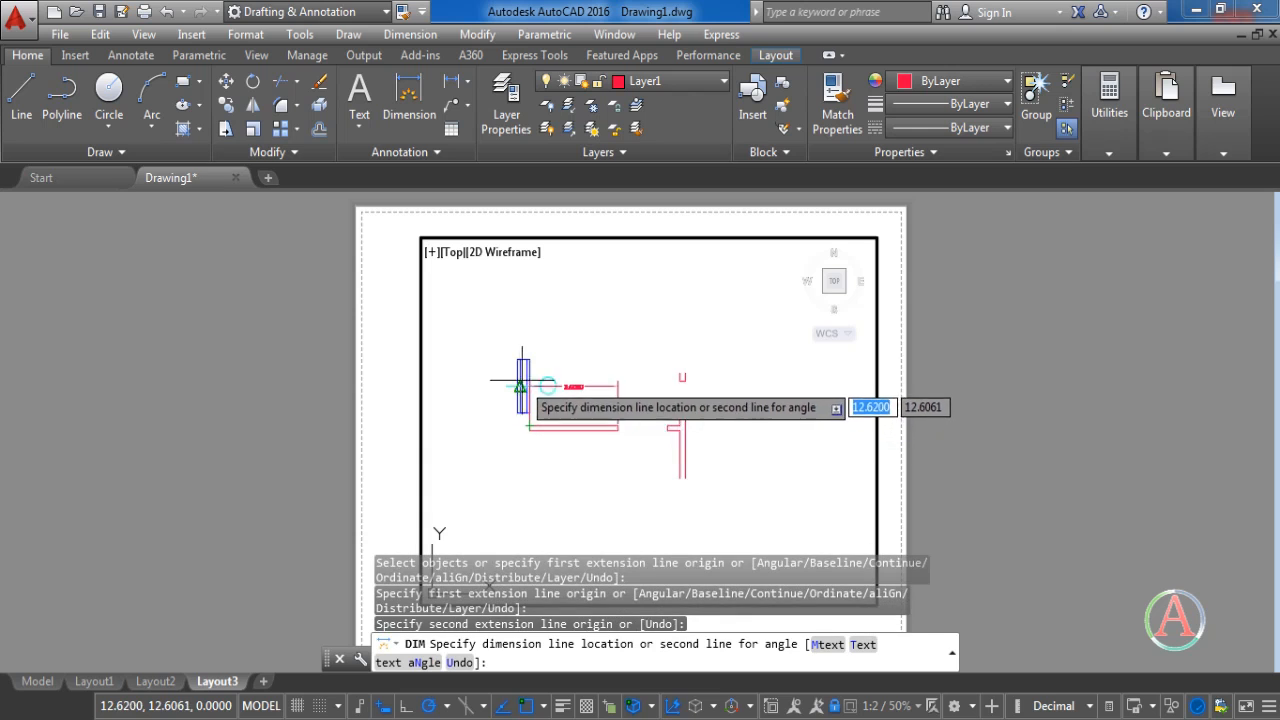
{"action": "left_click", "coordinate": [528, 344]}
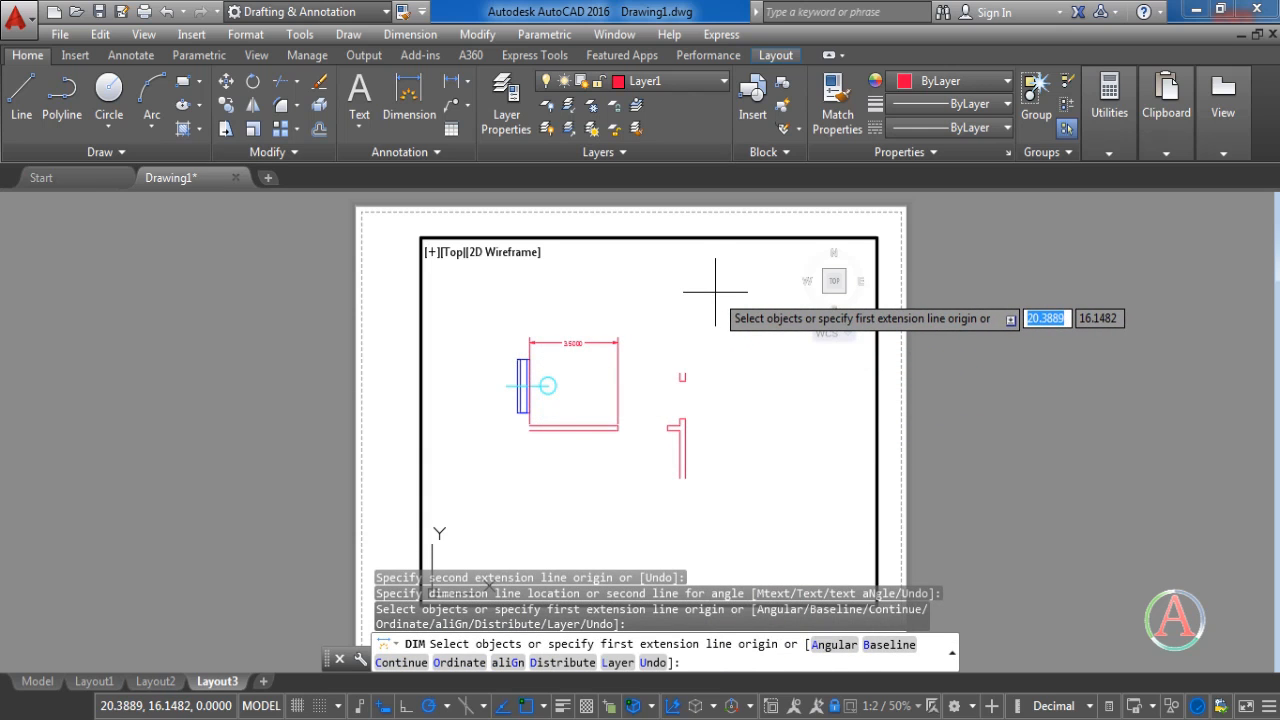
{"action": "key", "text": "Escape"}
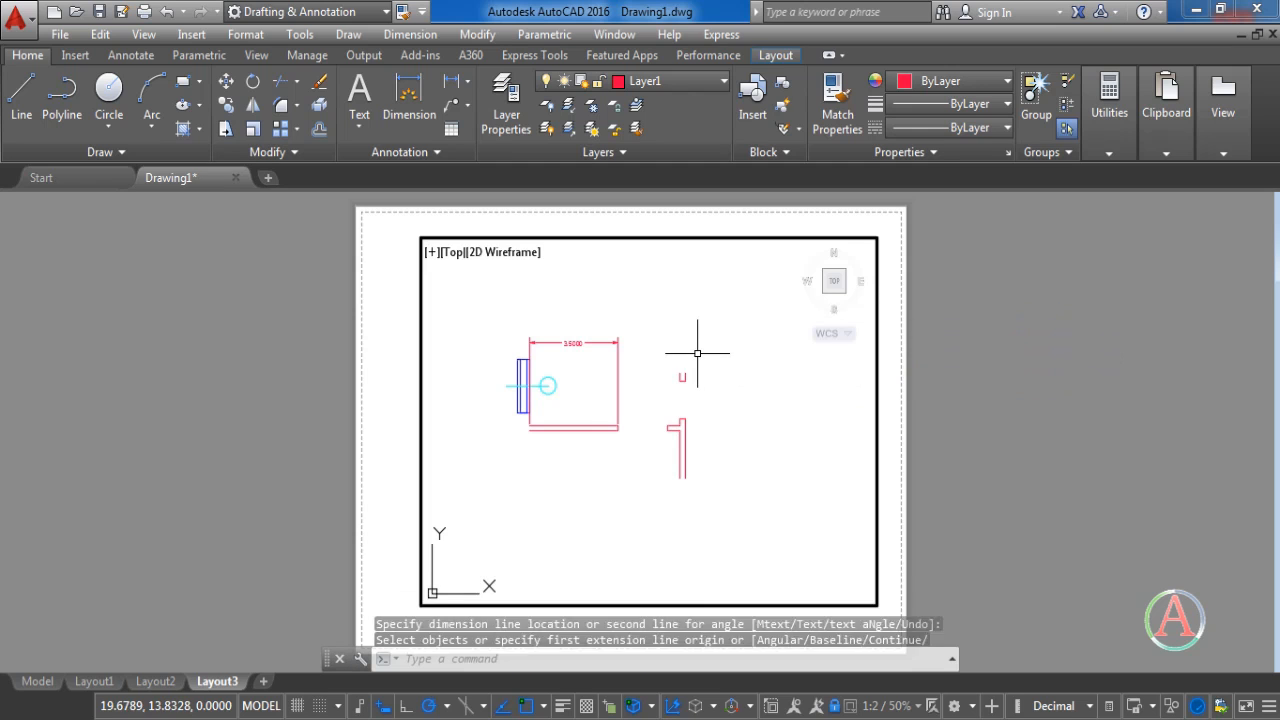
{"action": "double_click", "coordinate": [980, 363]}
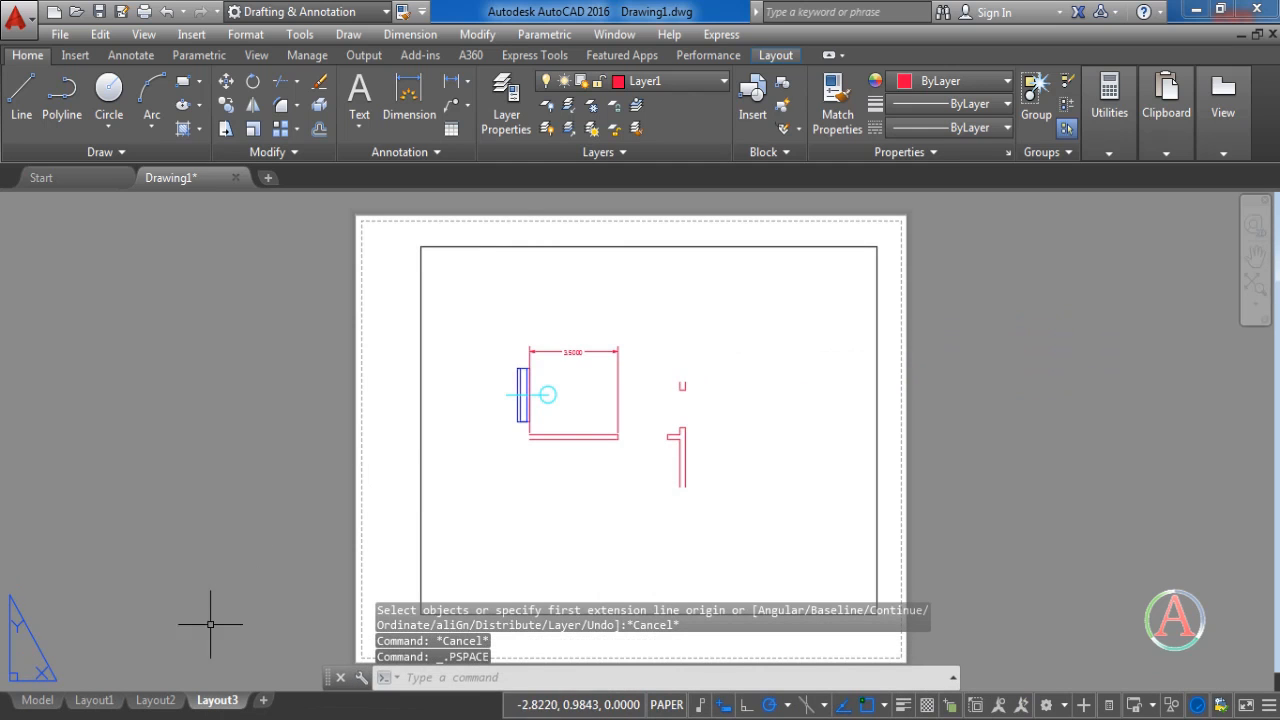
Check how the frozen layer's walls and the new dimension appear in Layout2, Layout1 and model space
{"action": "left_click", "coordinate": [155, 700]}
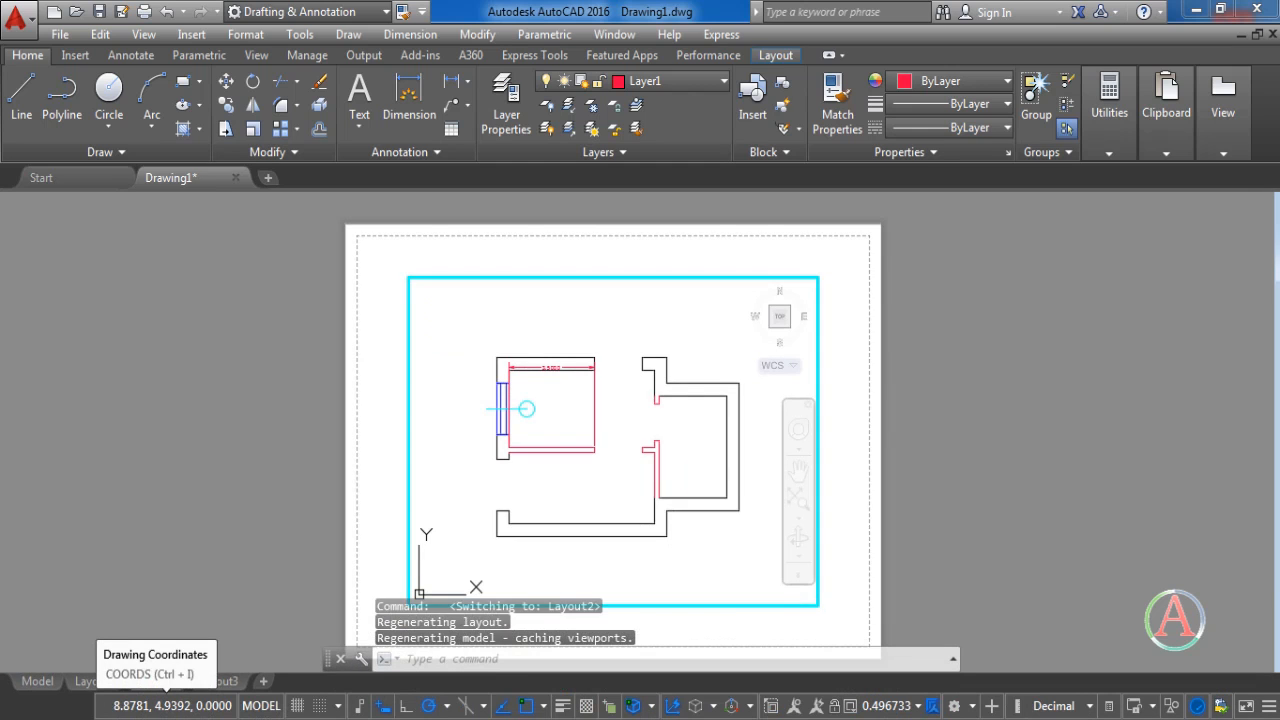
{"action": "left_click", "coordinate": [94, 681]}
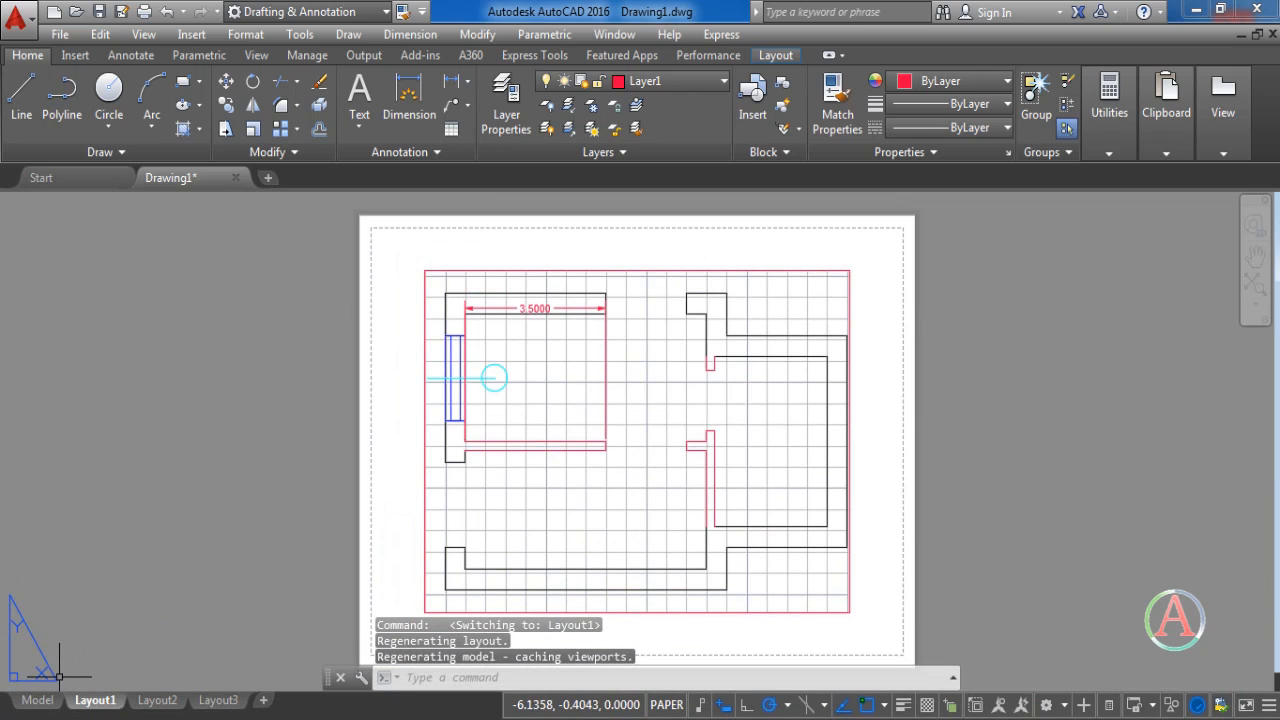
{"action": "left_click", "coordinate": [40, 699]}
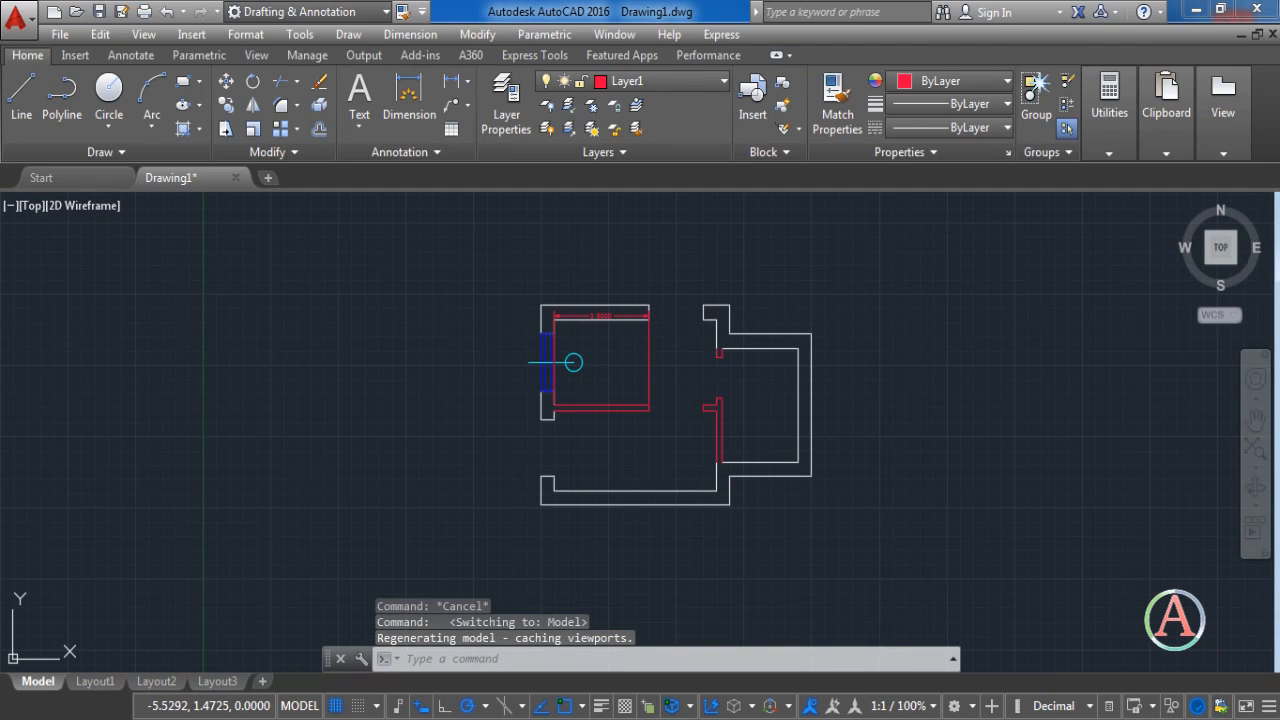